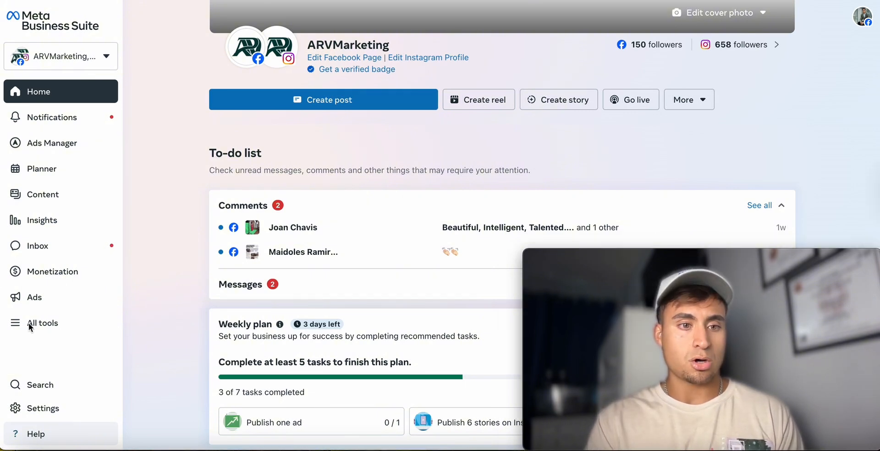
Open Ads Manager from the full list of business tools.
{"action": "left_click", "coordinate": [52, 323]}
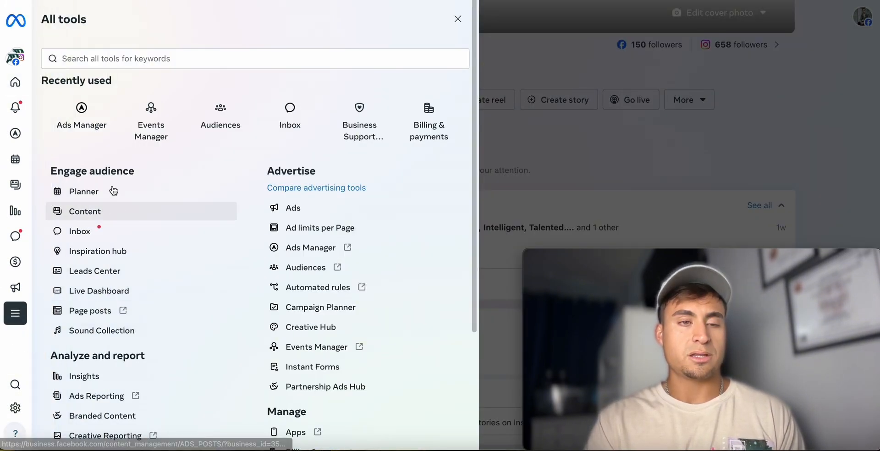
{"action": "left_click", "coordinate": [78, 117]}
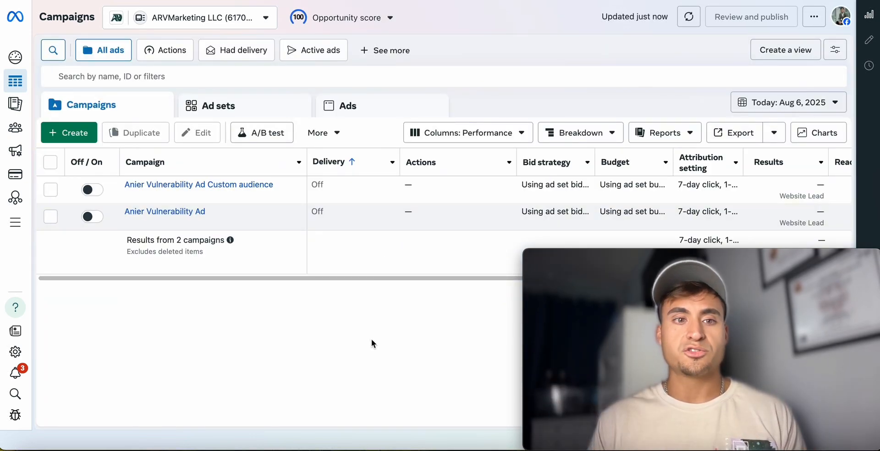
Check the ad accounts available in the business portfolio and the account's opportunity score.
{"action": "left_click", "coordinate": [170, 21]}
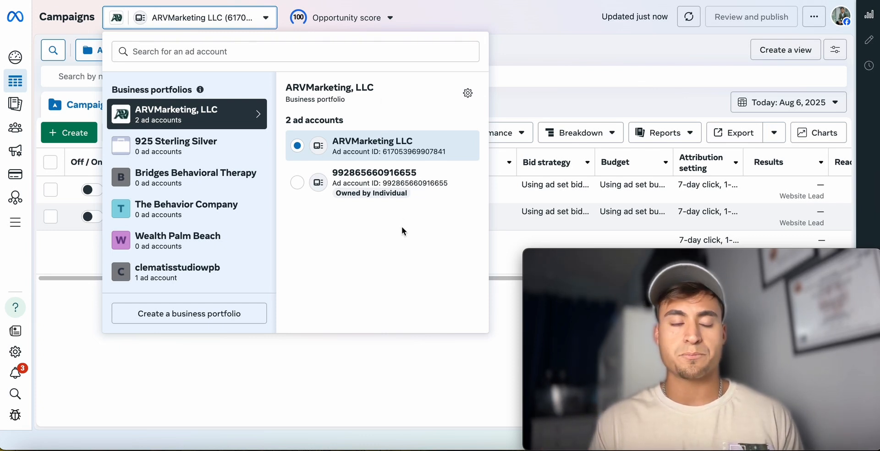
{"action": "left_click", "coordinate": [347, 406]}
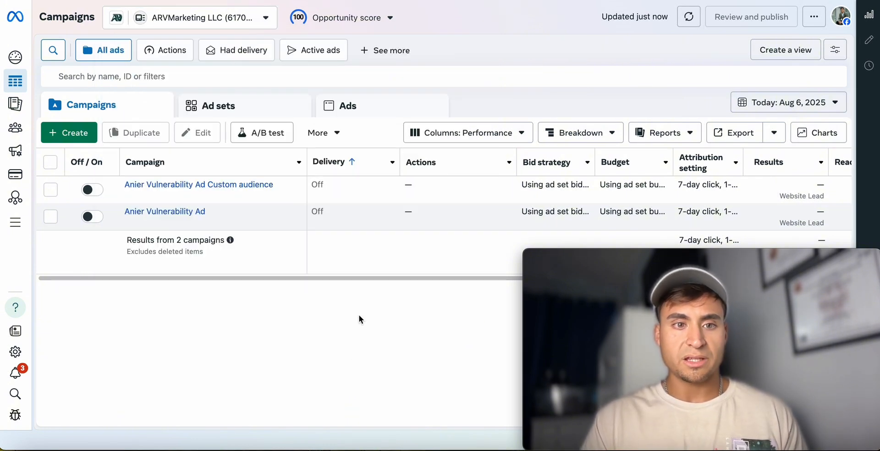
{"action": "mouse_move", "coordinate": [167, 246]}
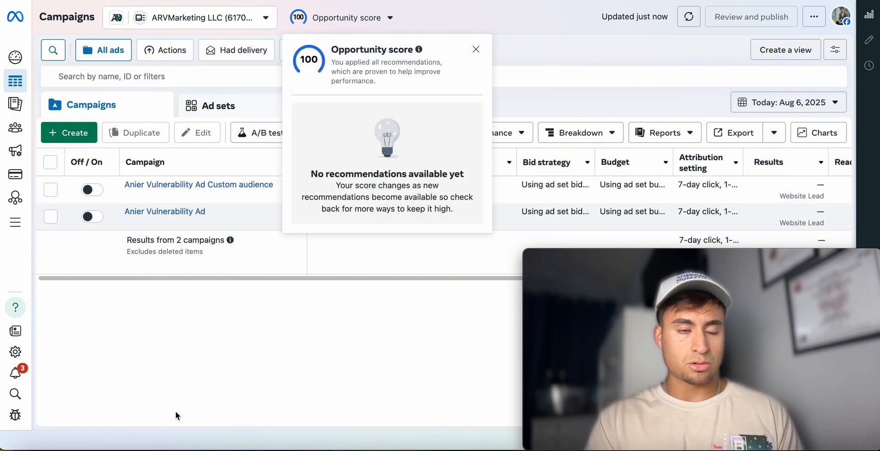
{"action": "left_click", "coordinate": [183, 340]}
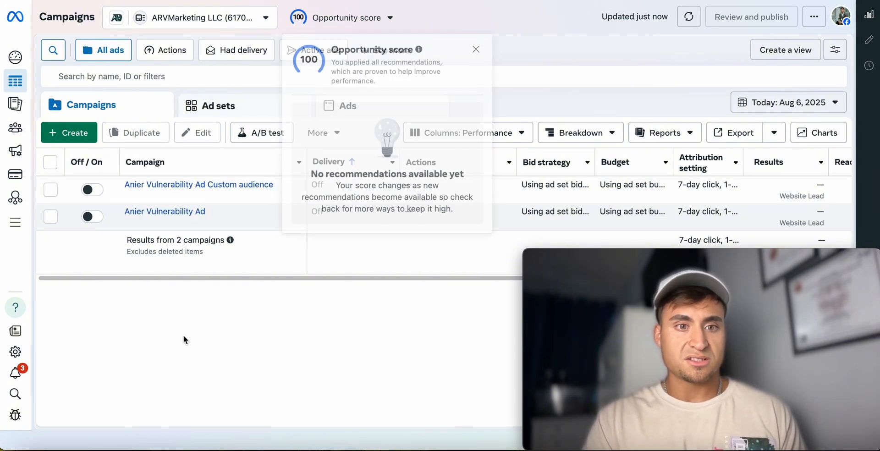
Create a new auction campaign with the Leads objective, using the manual leads campaign setup.
{"action": "left_click", "coordinate": [75, 134]}
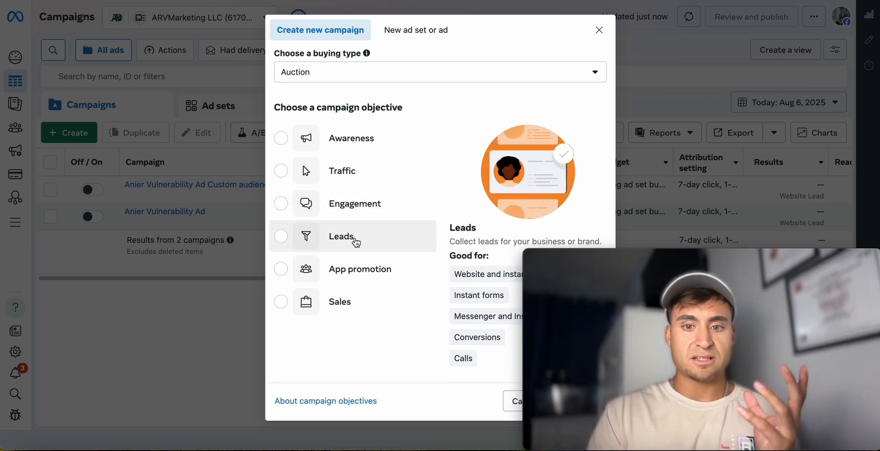
{"action": "left_click", "coordinate": [356, 242]}
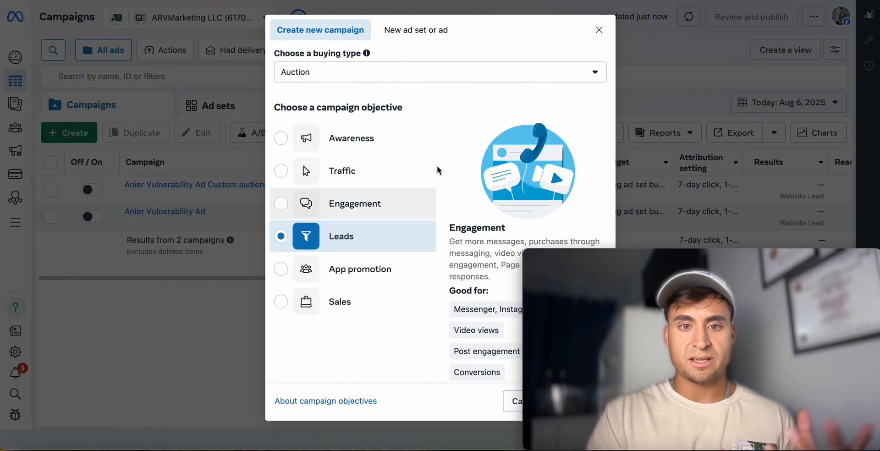
{"action": "left_click_drag", "start_coordinate": [477, 29], "coordinate": [412, 29]}
{"action": "left_click", "coordinate": [560, 404]}
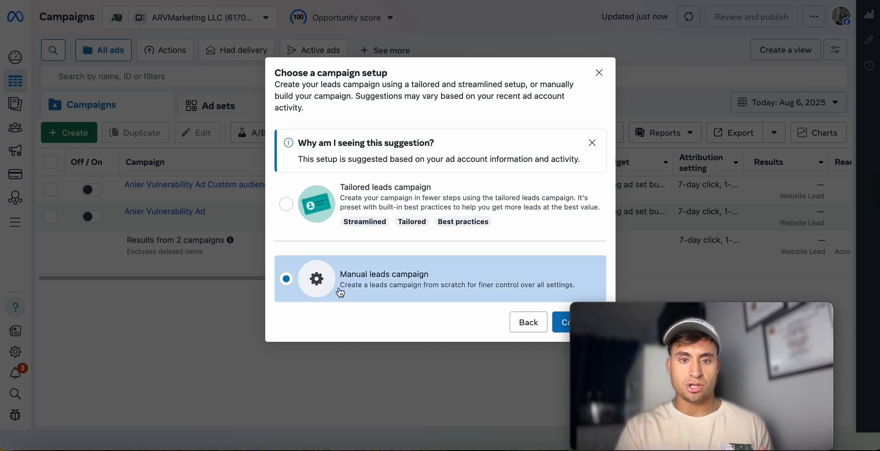
{"action": "left_click", "coordinate": [562, 321]}
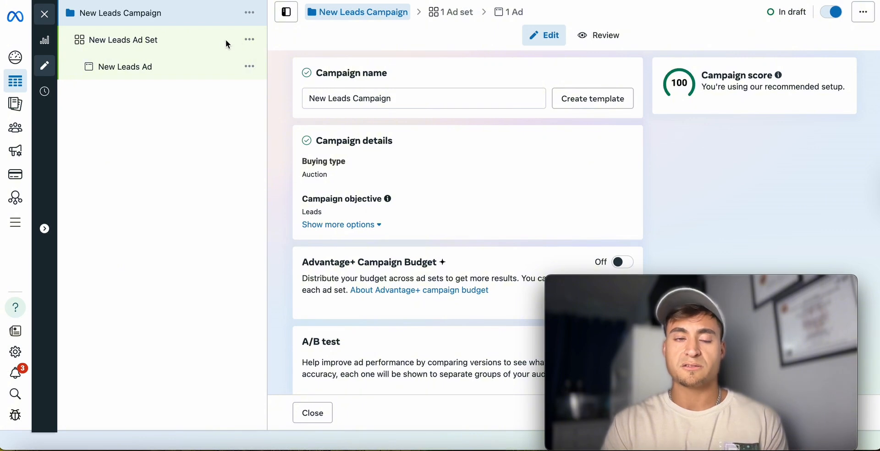
Duplicate New Leads Ad Set once within the original campaign.
{"action": "left_click", "coordinate": [250, 40]}
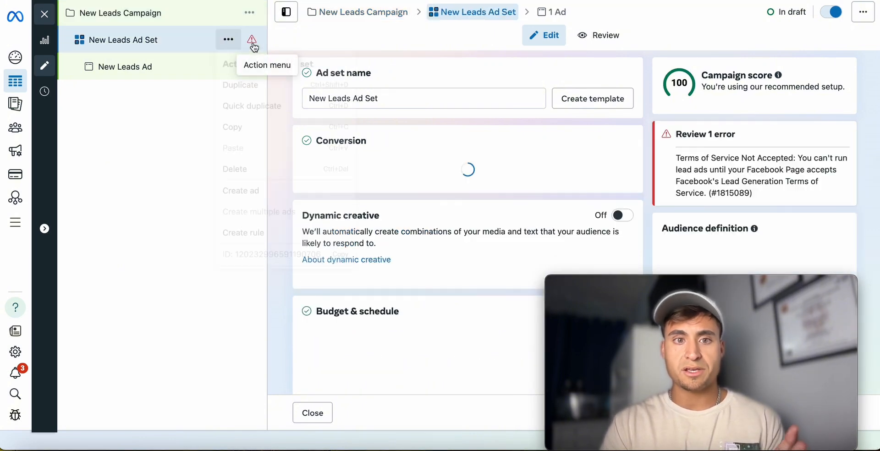
{"action": "left_click", "coordinate": [237, 86]}
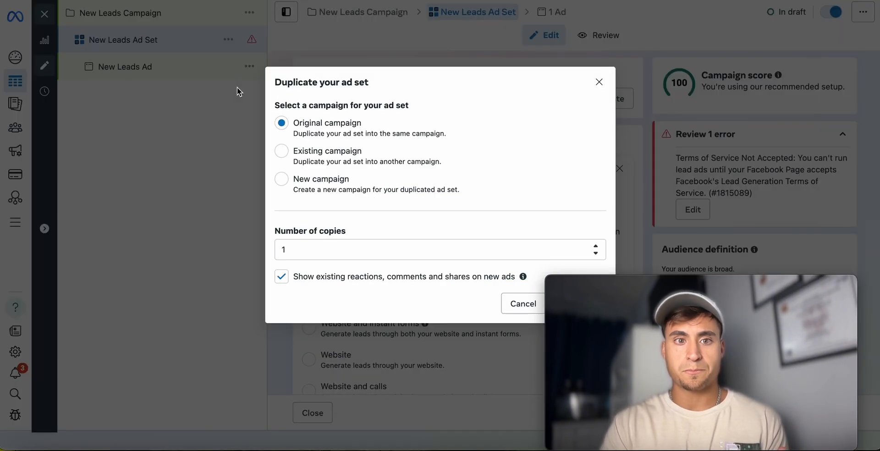
{"action": "left_click", "coordinate": [573, 303]}
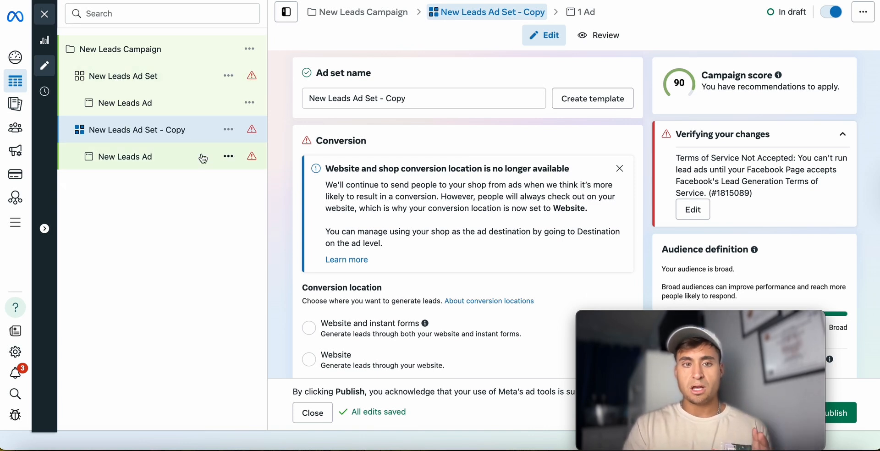
Duplicate the ad inside the copied ad set once, keeping it in the original campaign.
{"action": "left_click", "coordinate": [229, 158]}
{"action": "left_click", "coordinate": [273, 204]}
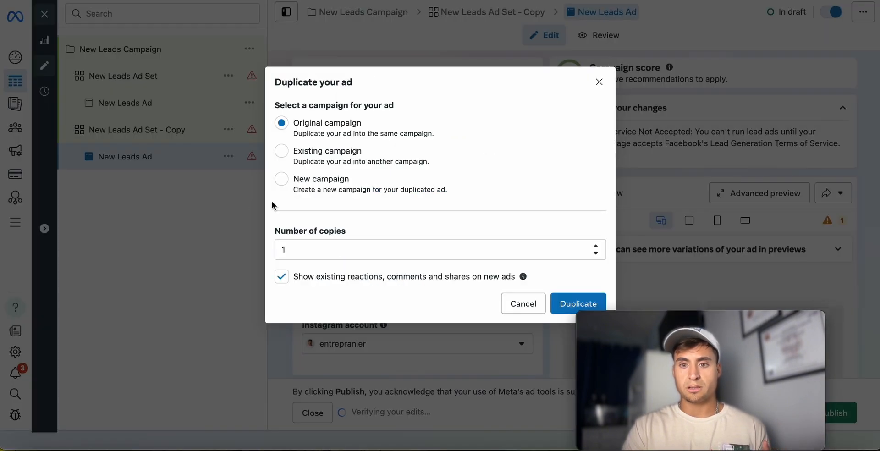
{"action": "left_click", "coordinate": [568, 301]}
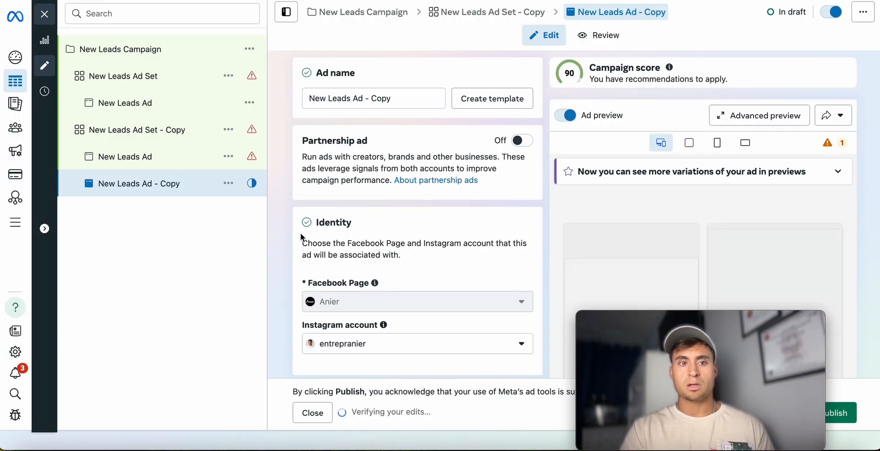
Rename the copied ad set as "2nd ad set".
{"action": "left_click", "coordinate": [123, 132]}
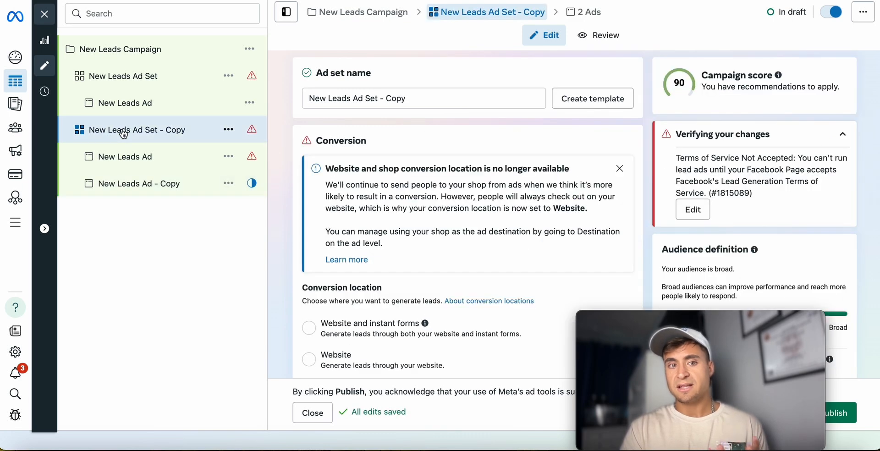
{"action": "triple_click", "coordinate": [455, 99]}
{"action": "type", "text": "2nd "}
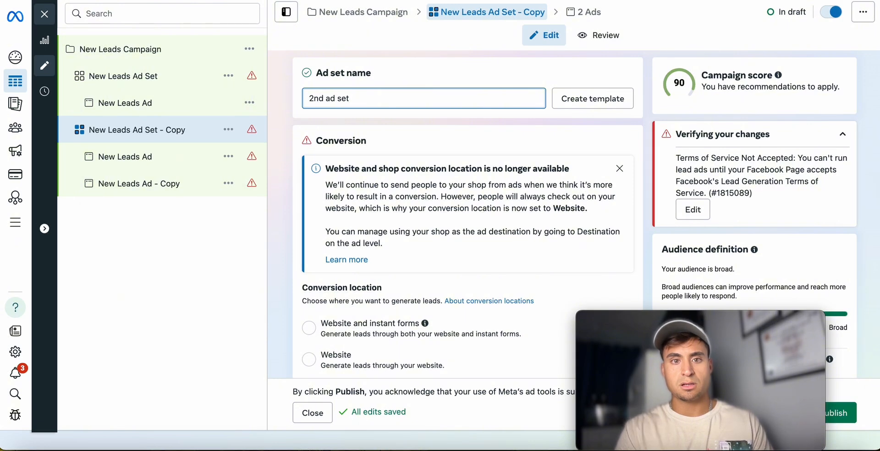
{"action": "type", "text": "ad set"}
{"action": "left_click", "coordinate": [134, 280]}
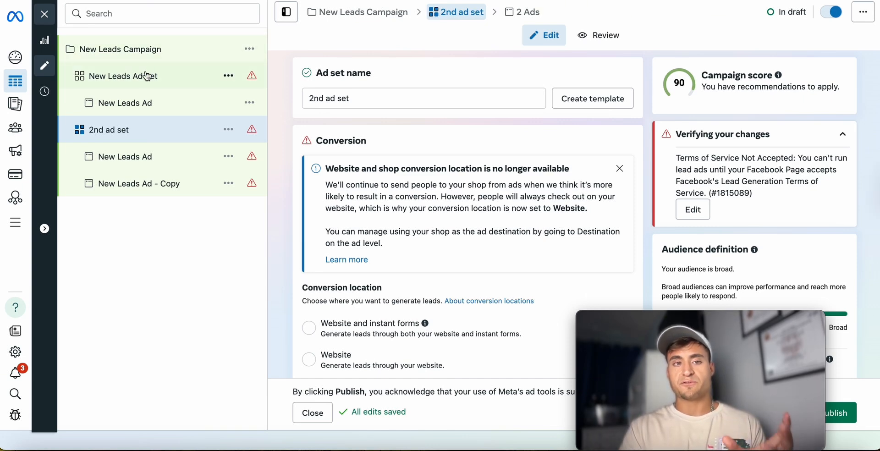
Rename the campaign's original ad set as "ad set 1".
{"action": "left_click", "coordinate": [135, 51]}
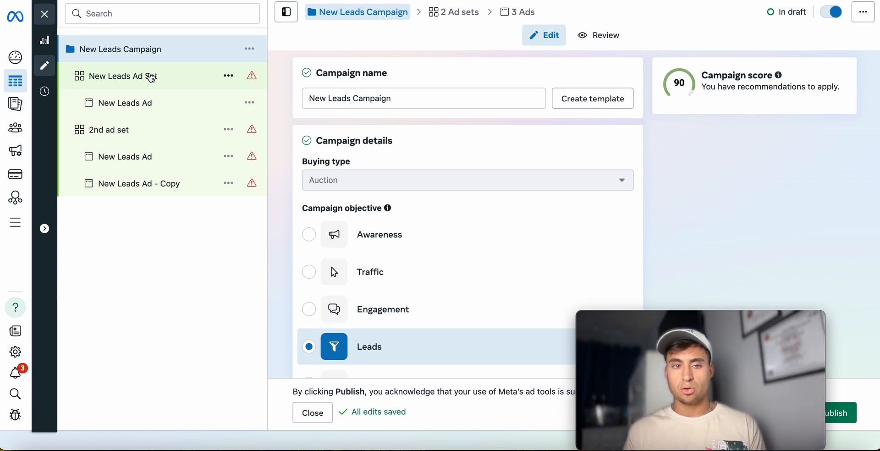
{"action": "left_click", "coordinate": [144, 83]}
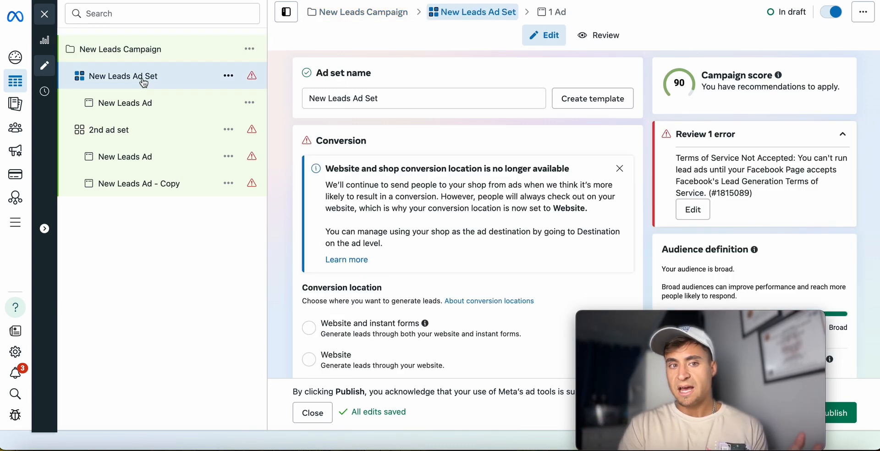
{"action": "triple_click", "coordinate": [369, 98]}
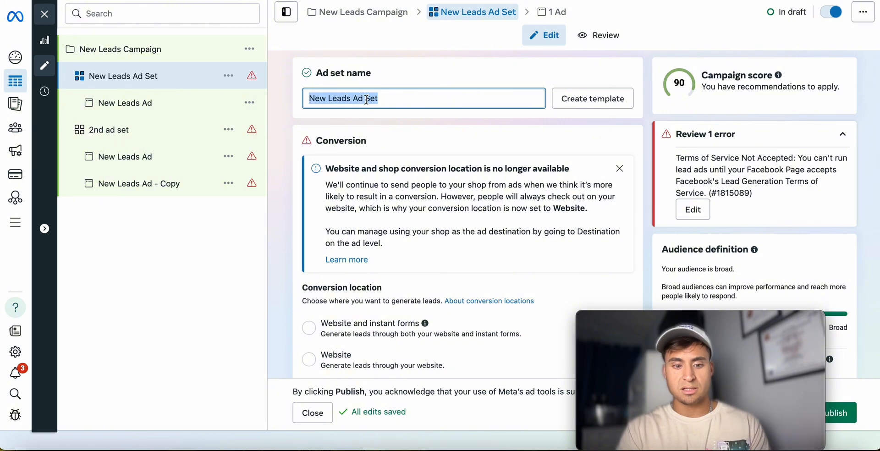
{"action": "type", "text": "ad set 1"}
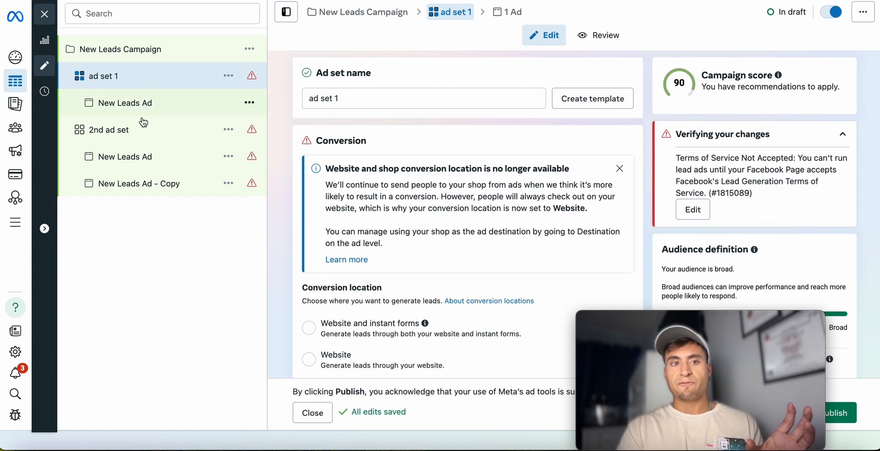
View 2nd ad set and the New Leads Ad in each ad set to compare the campaign structure.
{"action": "left_click", "coordinate": [139, 140]}
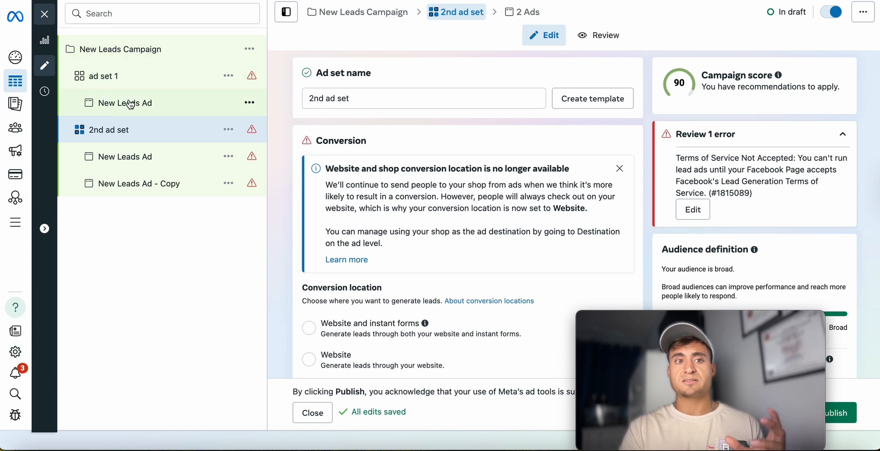
{"action": "left_click", "coordinate": [131, 104]}
{"action": "left_click", "coordinate": [128, 157]}
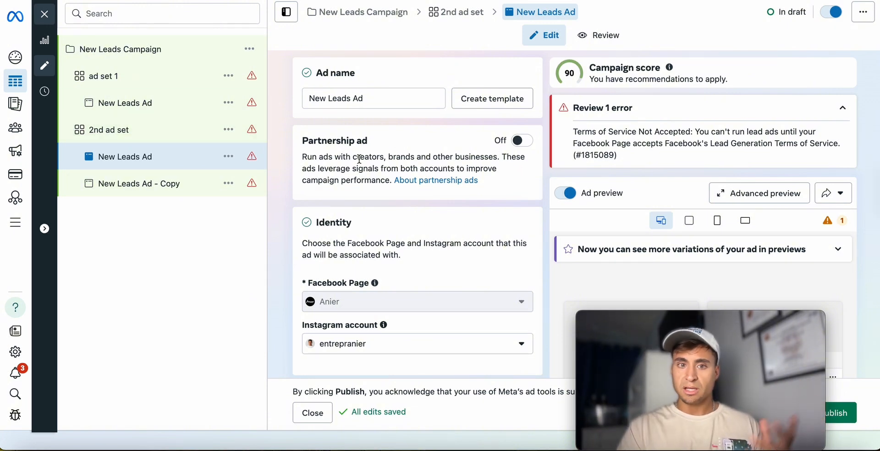
Examine ad set 1's conversion location options, Facebook Page setting and performance goal.
{"action": "left_click", "coordinate": [153, 80]}
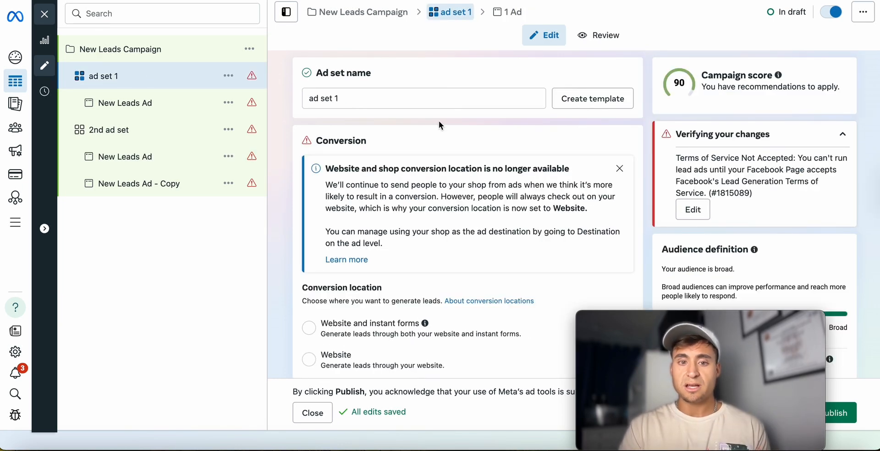
{"action": "scroll", "coordinate": [438, 122], "scroll_direction": "down", "scroll_amount": 1}
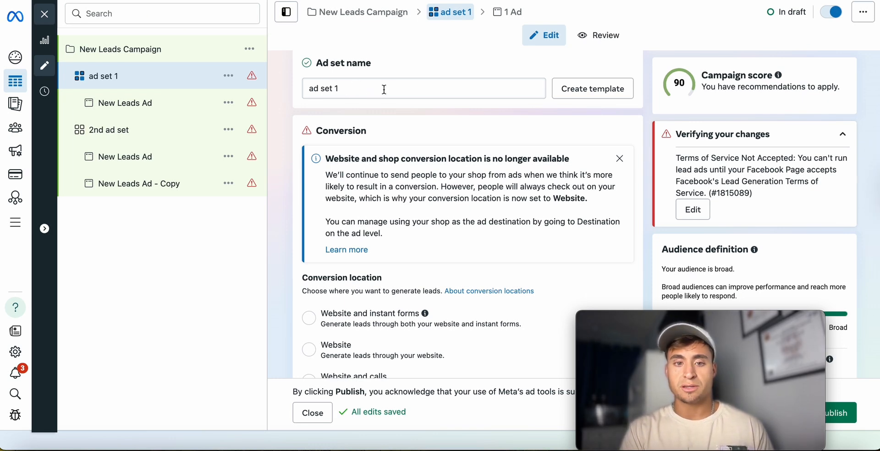
{"action": "scroll", "coordinate": [384, 90], "scroll_direction": "down", "scroll_amount": 3}
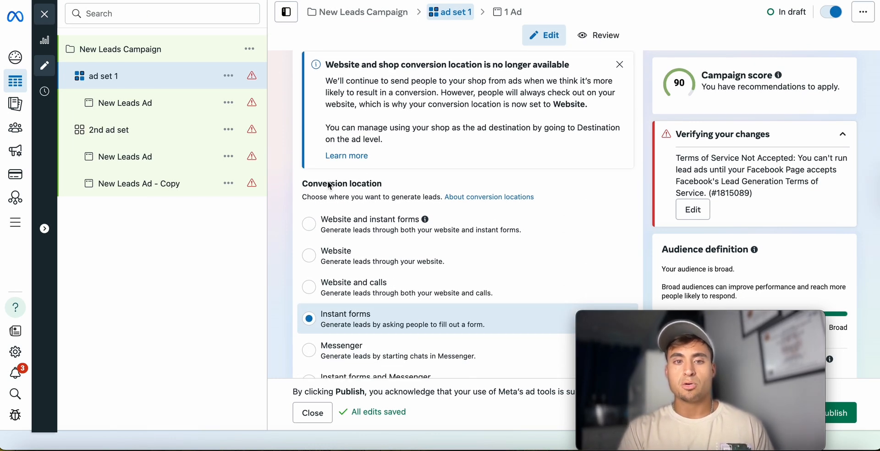
{"action": "scroll", "coordinate": [330, 186], "scroll_direction": "down", "scroll_amount": 1}
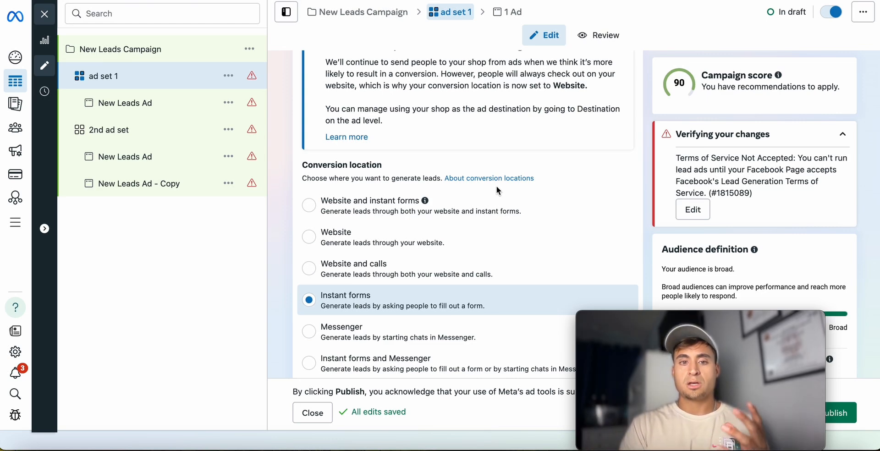
{"action": "scroll", "coordinate": [498, 188], "scroll_direction": "down", "scroll_amount": 1}
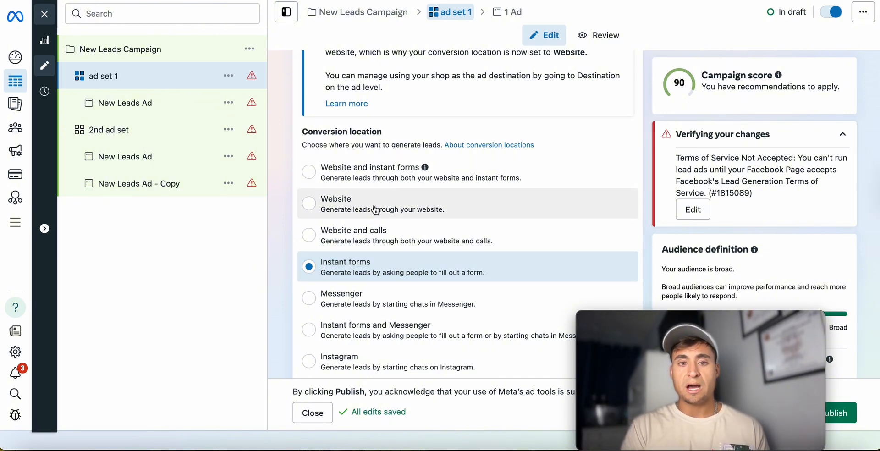
{"action": "scroll", "coordinate": [388, 211], "scroll_direction": "down", "scroll_amount": 1}
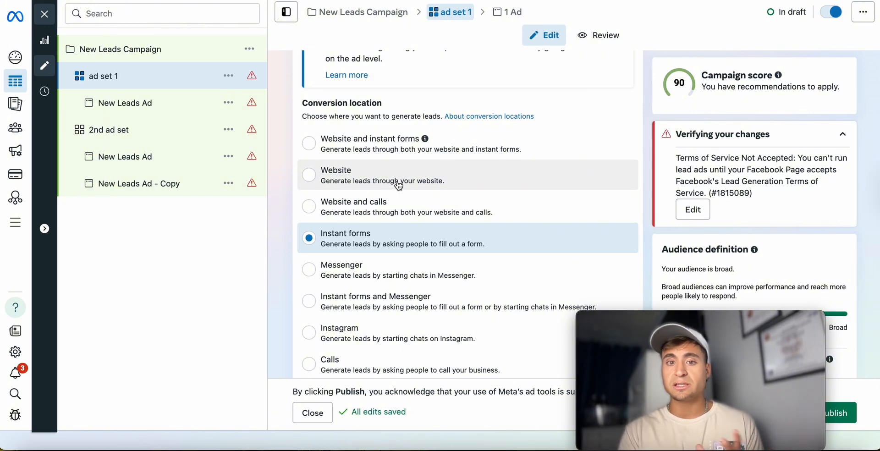
{"action": "scroll", "coordinate": [399, 186], "scroll_direction": "down", "scroll_amount": 2}
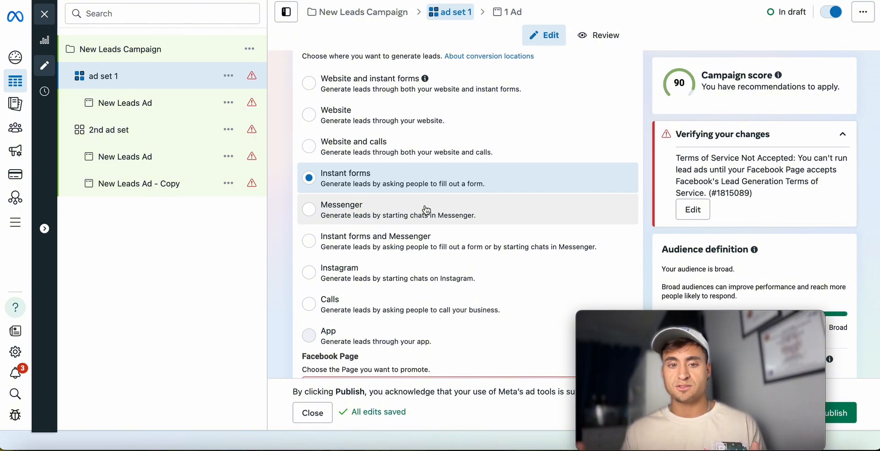
{"action": "scroll", "coordinate": [426, 211], "scroll_direction": "down", "scroll_amount": 2}
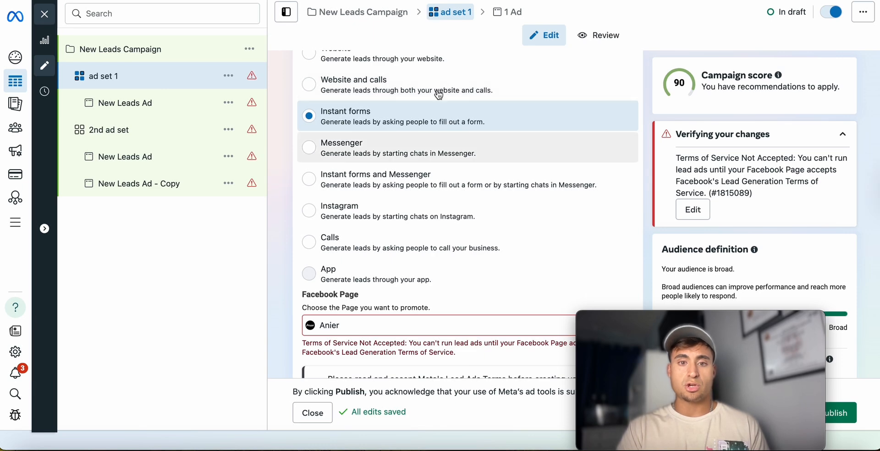
{"action": "scroll", "coordinate": [421, 133], "scroll_direction": "up", "scroll_amount": 2}
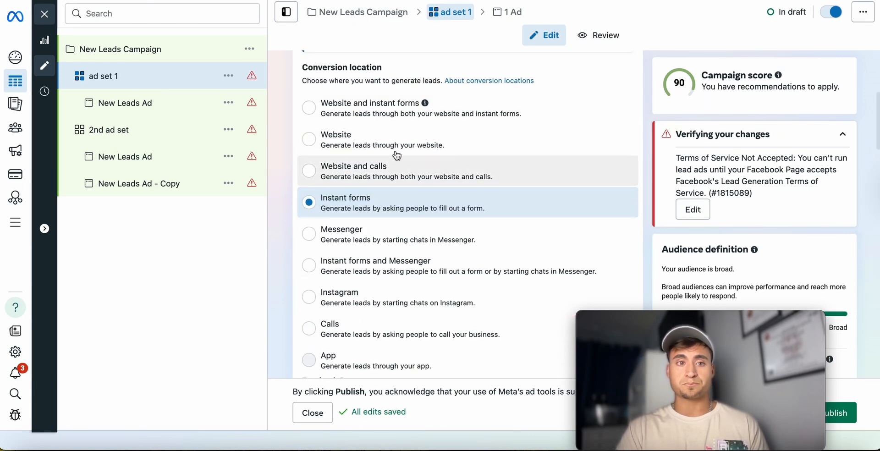
{"action": "scroll", "coordinate": [458, 198], "scroll_direction": "down", "scroll_amount": 7}
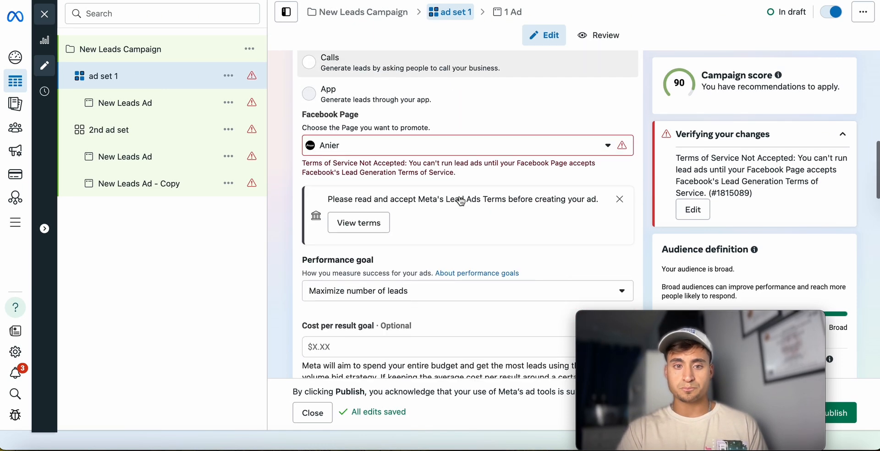
{"action": "scroll", "coordinate": [348, 114], "scroll_direction": "up", "scroll_amount": 1}
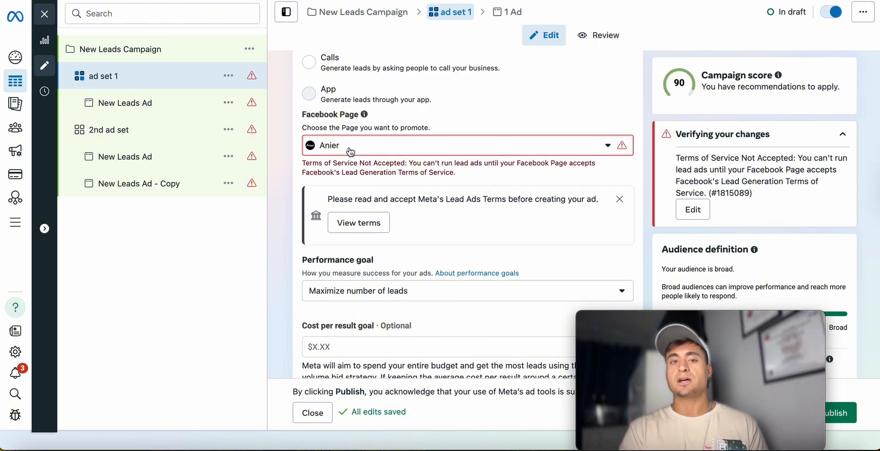
Choose Maximize number of leads as ad set 1's performance goal and check the conversion location options.
{"action": "mouse_move", "coordinate": [451, 104]}
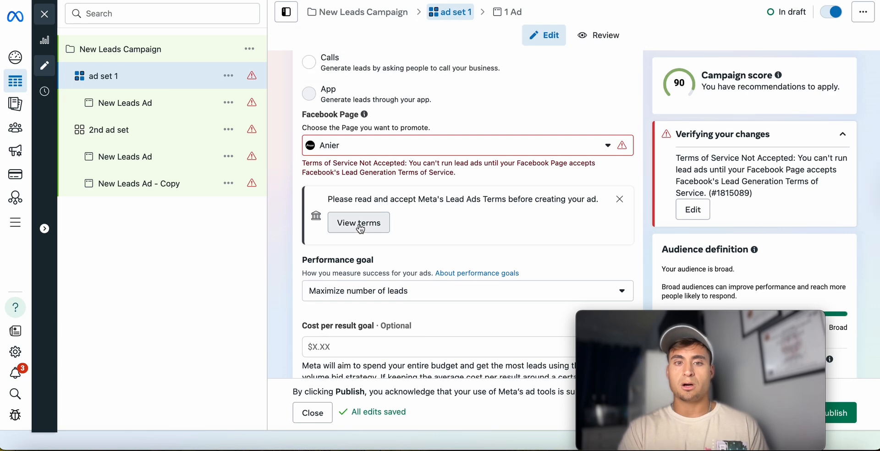
{"action": "scroll", "coordinate": [361, 227], "scroll_direction": "down", "scroll_amount": 2}
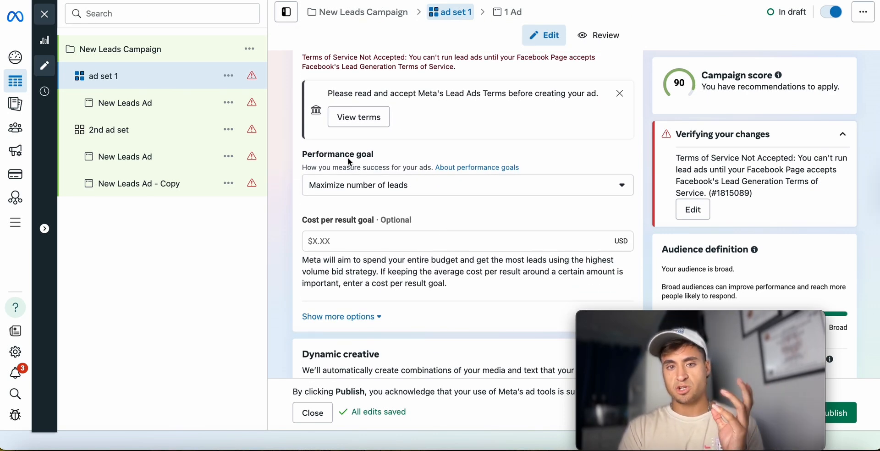
{"action": "left_click", "coordinate": [363, 191]}
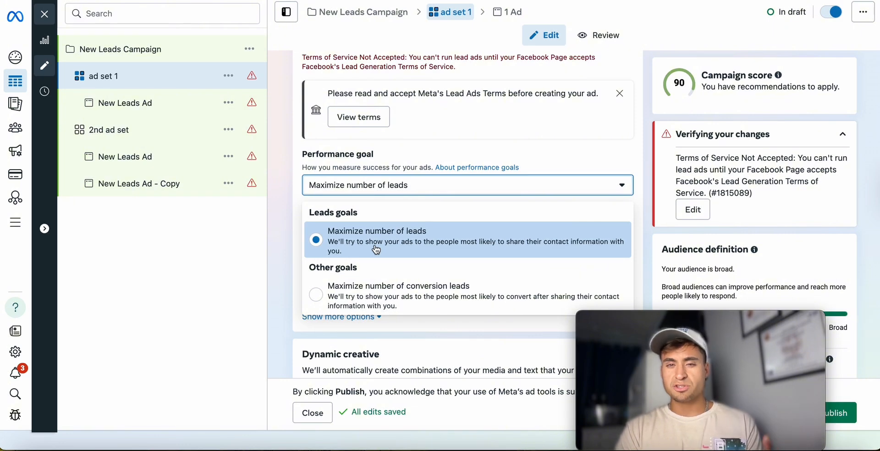
{"action": "left_click", "coordinate": [397, 239]}
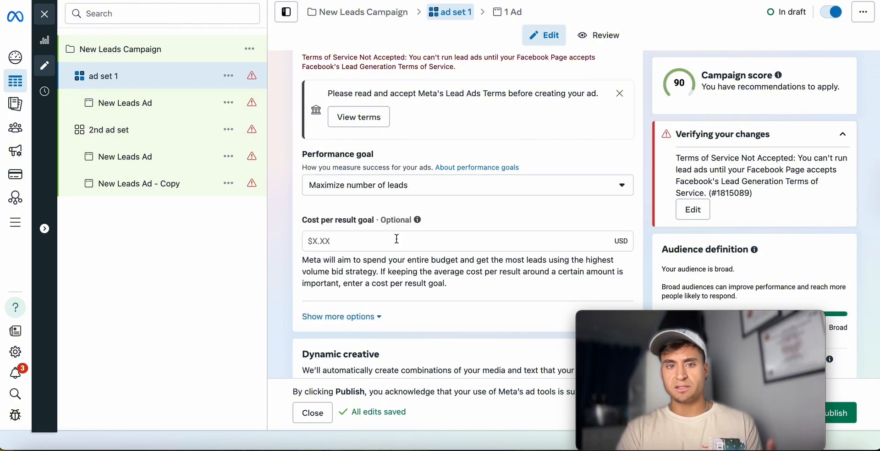
{"action": "scroll", "coordinate": [398, 243], "scroll_direction": "up", "scroll_amount": 6}
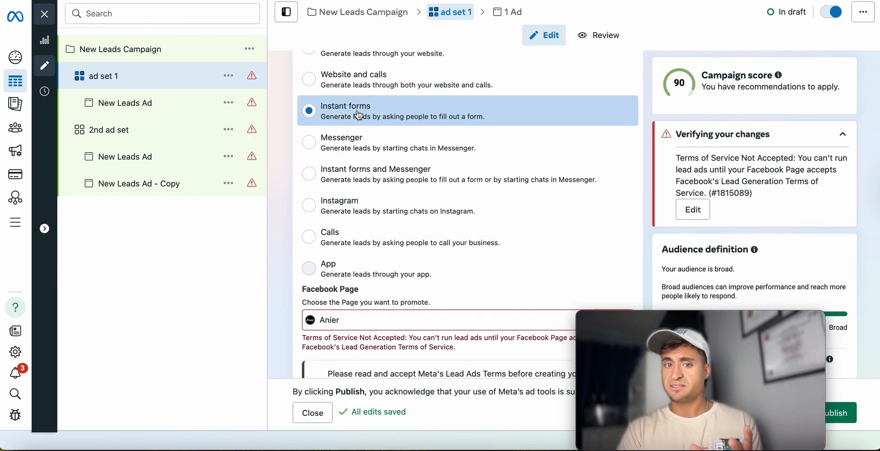
{"action": "scroll", "coordinate": [365, 210], "scroll_direction": "down", "scroll_amount": 5}
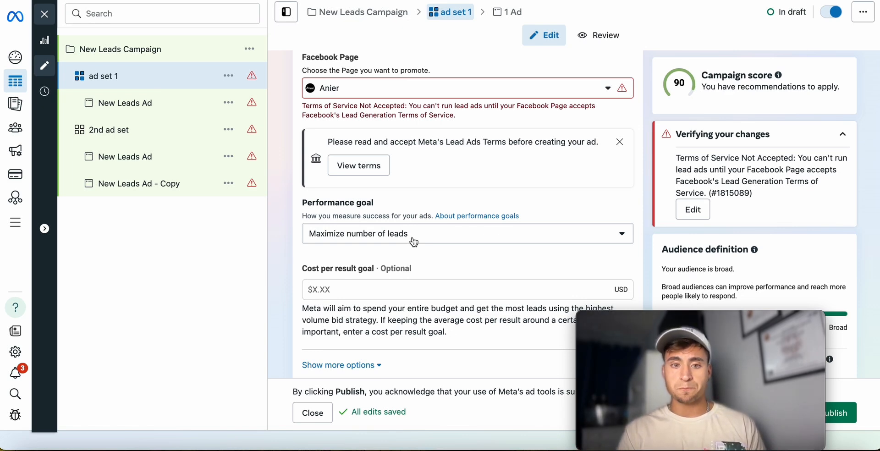
Examine ad set 1's dynamic creative, budget type options and schedule settings.
{"action": "scroll", "coordinate": [412, 238], "scroll_direction": "down", "scroll_amount": 3}
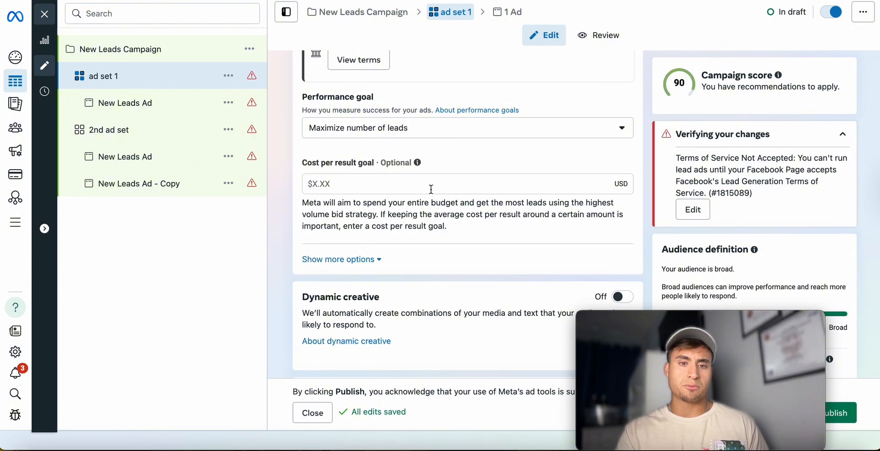
{"action": "scroll", "coordinate": [430, 188], "scroll_direction": "down", "scroll_amount": 5}
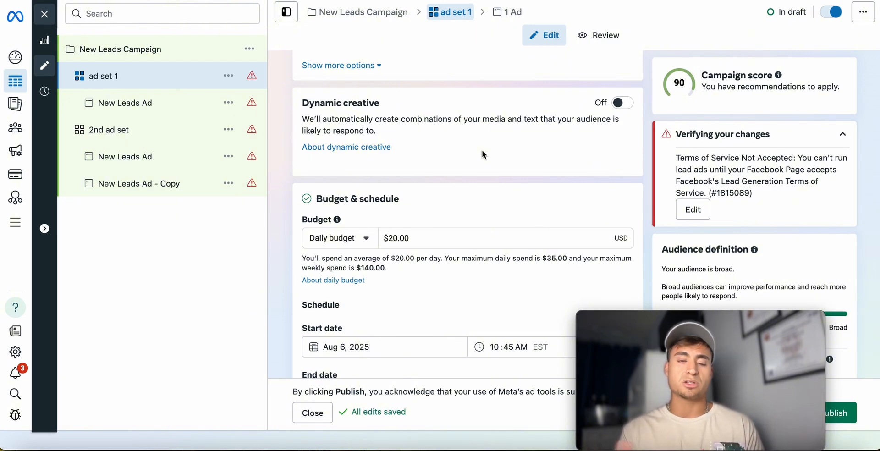
{"action": "scroll", "coordinate": [511, 185], "scroll_direction": "down", "scroll_amount": 2}
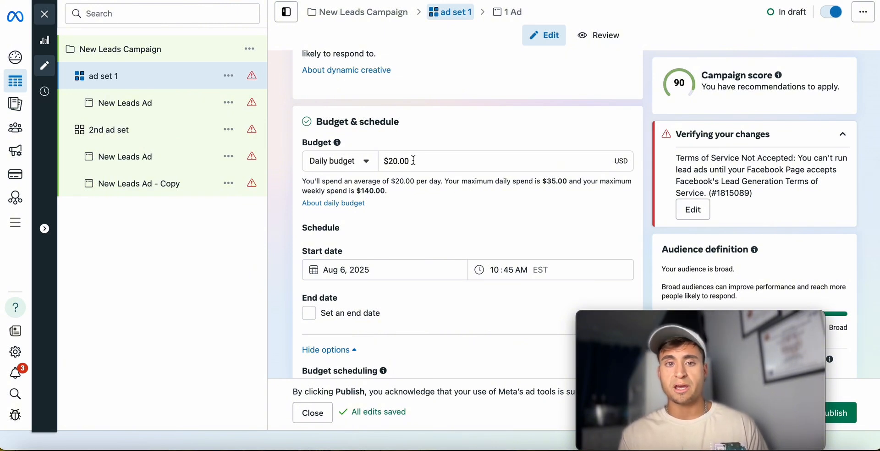
{"action": "left_click", "coordinate": [368, 164]}
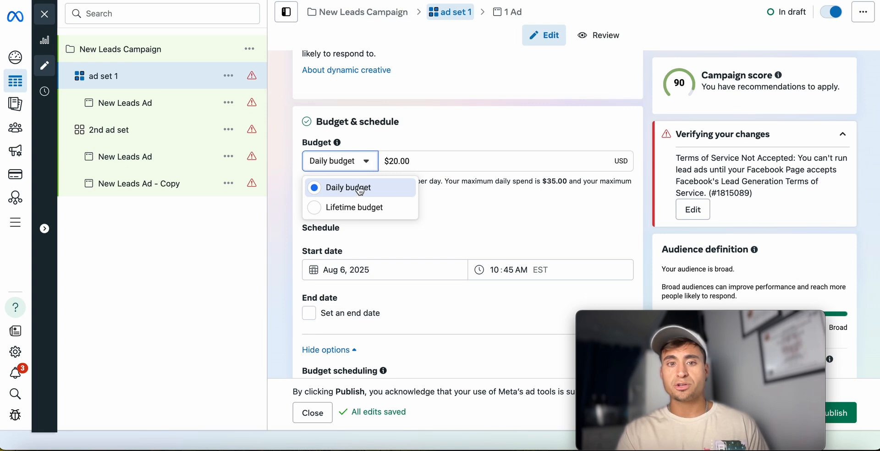
{"action": "left_click", "coordinate": [408, 139]}
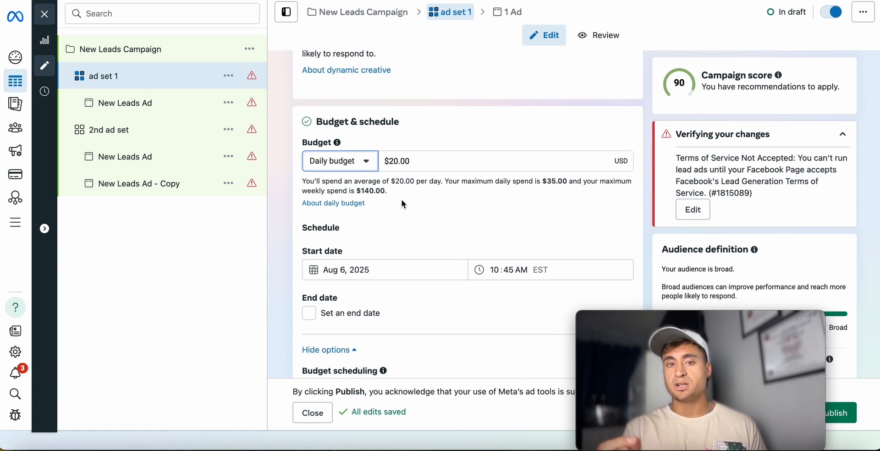
{"action": "scroll", "coordinate": [403, 204], "scroll_direction": "down", "scroll_amount": 3}
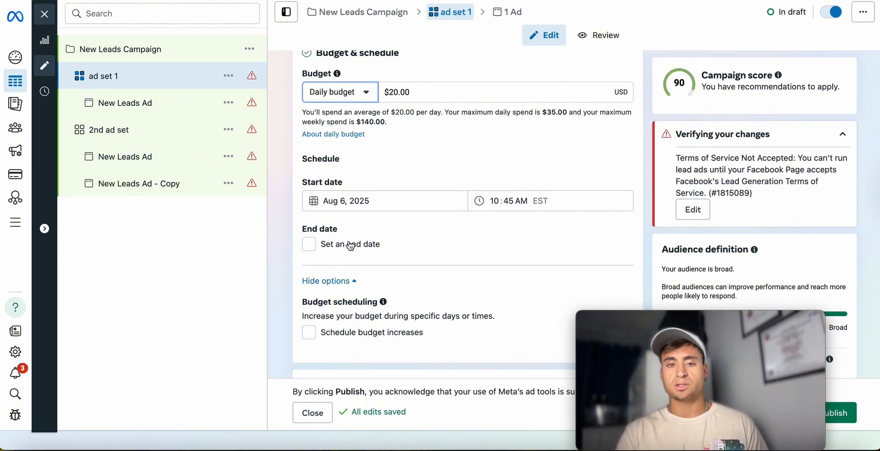
Open the audience locations for editing and switch the location search from including to Exclude.
{"action": "scroll", "coordinate": [351, 247], "scroll_direction": "down", "scroll_amount": 5}
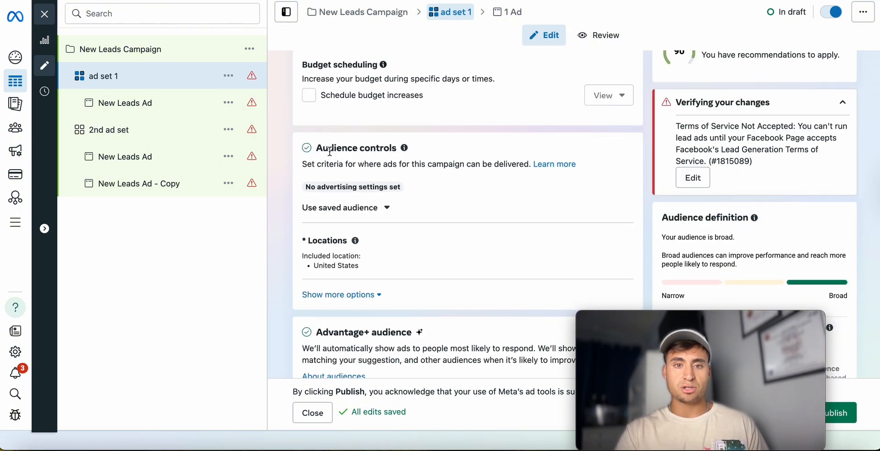
{"action": "scroll", "coordinate": [471, 208], "scroll_direction": "down", "scroll_amount": 2}
{"action": "scroll", "coordinate": [529, 186], "scroll_direction": "up", "scroll_amount": 2}
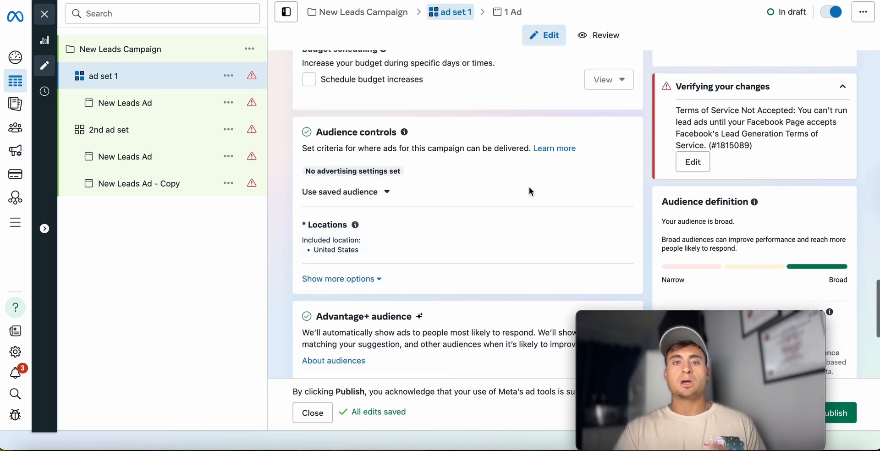
{"action": "scroll", "coordinate": [529, 189], "scroll_direction": "up", "scroll_amount": 2}
{"action": "scroll", "coordinate": [530, 189], "scroll_direction": "down", "scroll_amount": 2}
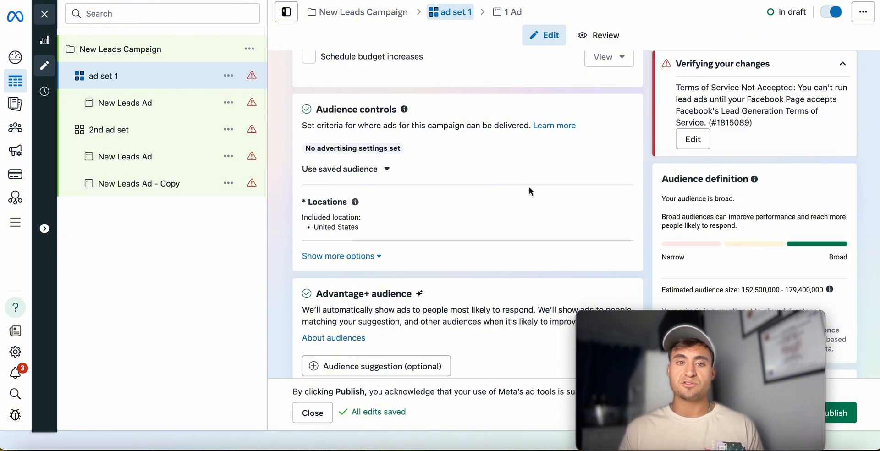
{"action": "scroll", "coordinate": [530, 188], "scroll_direction": "down", "scroll_amount": 1}
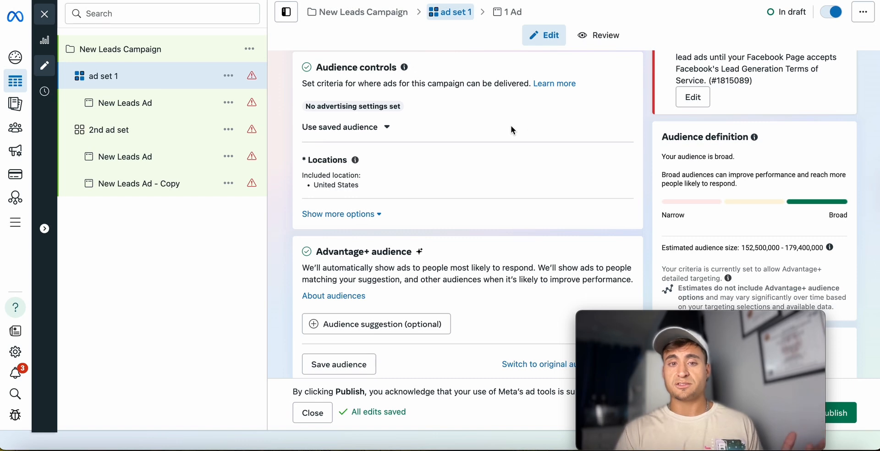
{"action": "mouse_move", "coordinate": [355, 168]}
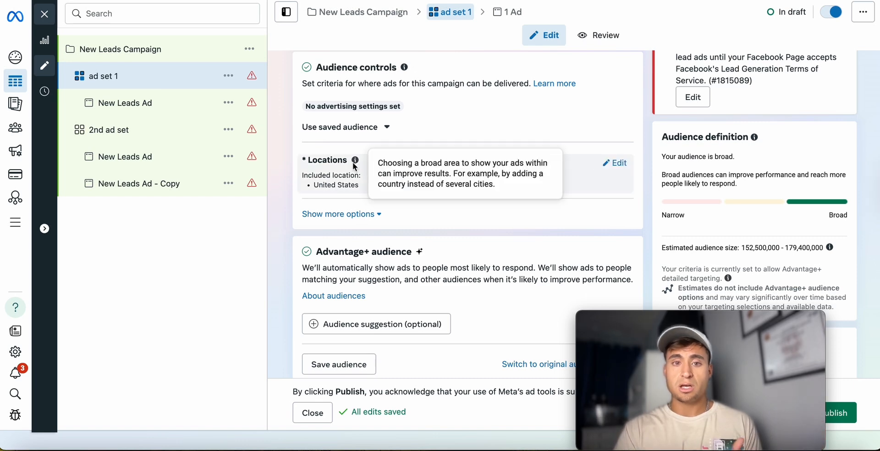
{"action": "left_click", "coordinate": [620, 164]}
{"action": "scroll", "coordinate": [459, 188], "scroll_direction": "down", "scroll_amount": 1}
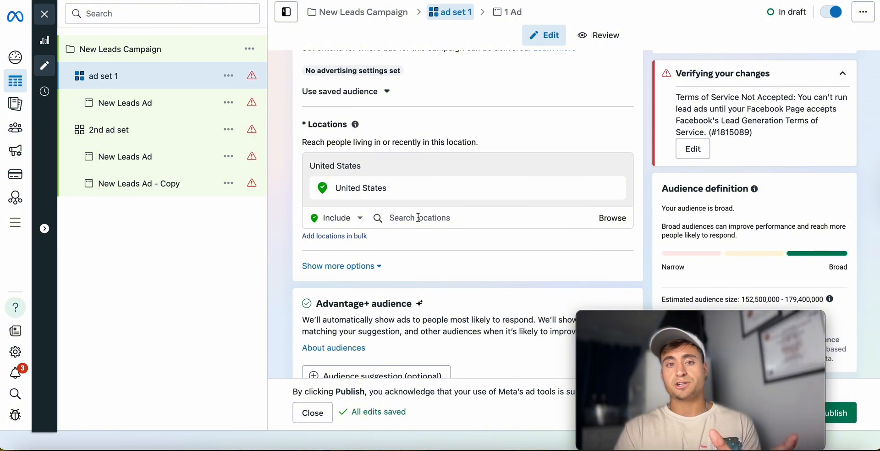
{"action": "left_click", "coordinate": [338, 220]}
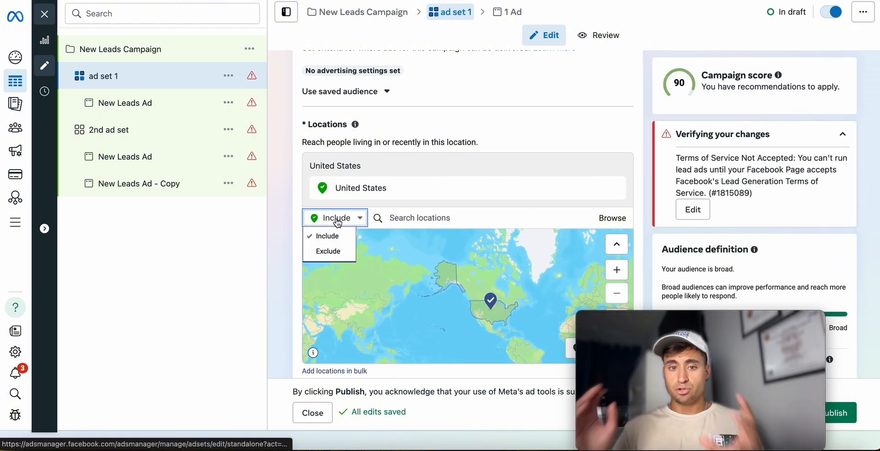
{"action": "left_click", "coordinate": [331, 251]}
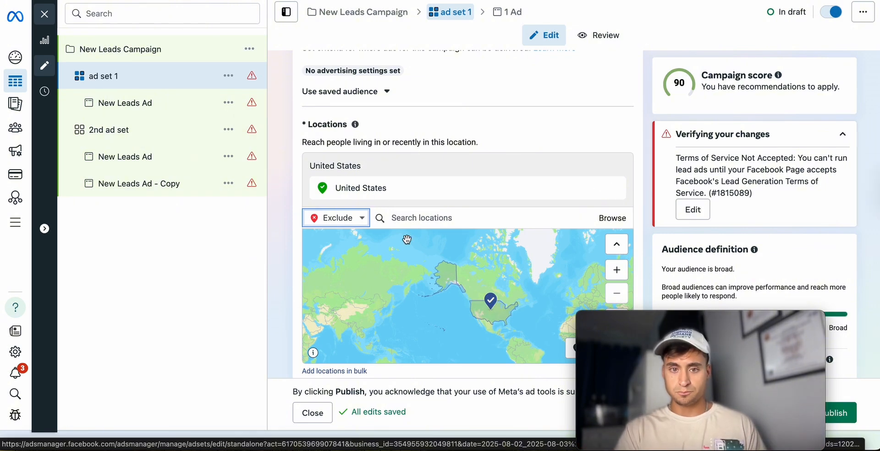
Expand the optional Advantage+ audience suggestion settings and review custom audiences, age, gender and detailed targeting.
{"action": "scroll", "coordinate": [447, 195], "scroll_direction": "down", "scroll_amount": 3}
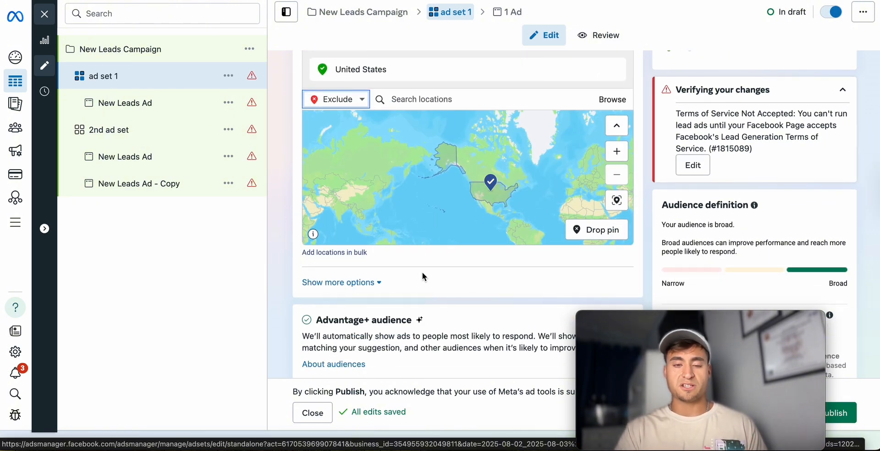
{"action": "scroll", "coordinate": [422, 273], "scroll_direction": "down", "scroll_amount": 4}
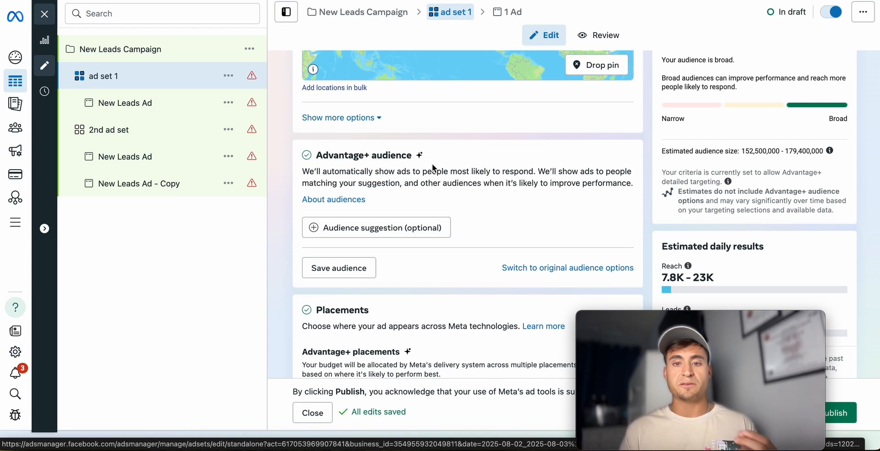
{"action": "left_click", "coordinate": [402, 233]}
{"action": "scroll", "coordinate": [406, 204], "scroll_direction": "down", "scroll_amount": 1}
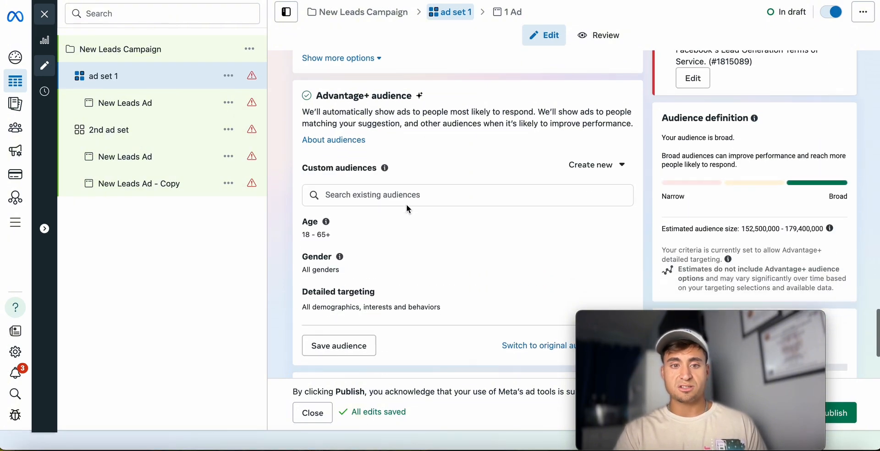
{"action": "mouse_move", "coordinate": [326, 227]}
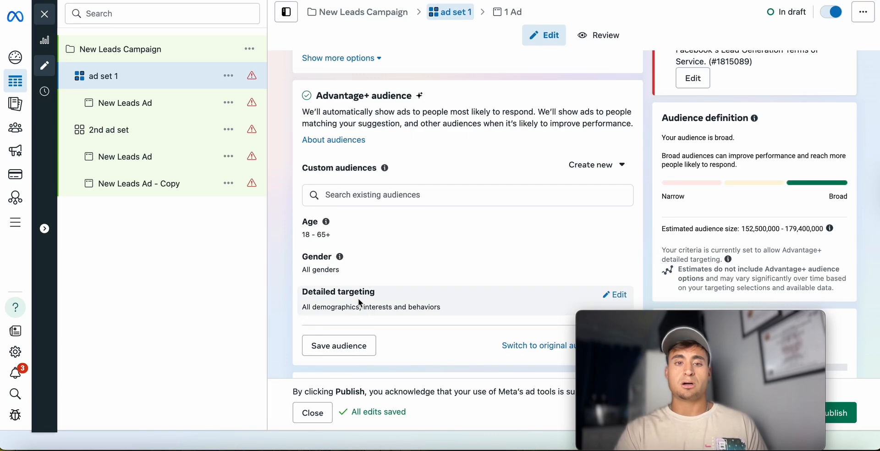
{"action": "scroll", "coordinate": [401, 302], "scroll_direction": "down", "scroll_amount": 1}
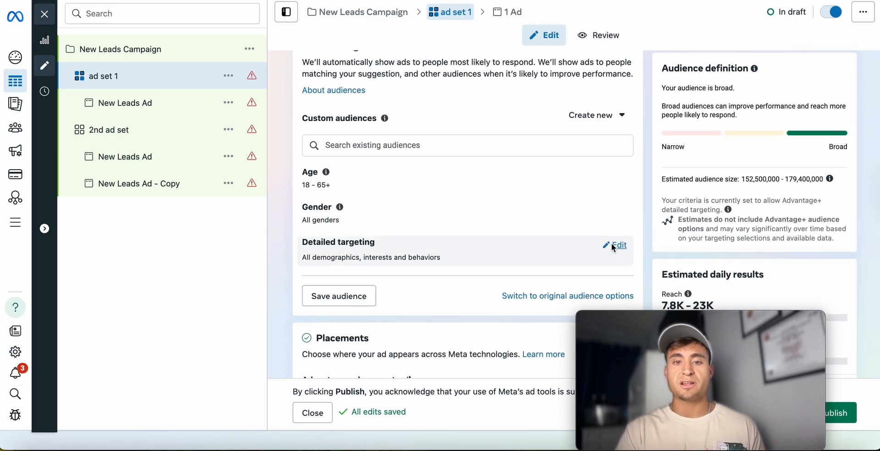
Open detailed targeting for editing and look through the suggested demographics, interests and behaviors without adding any.
{"action": "left_click", "coordinate": [614, 246]}
{"action": "scroll", "coordinate": [486, 217], "scroll_direction": "down", "scroll_amount": 1}
{"action": "left_click", "coordinate": [441, 232]}
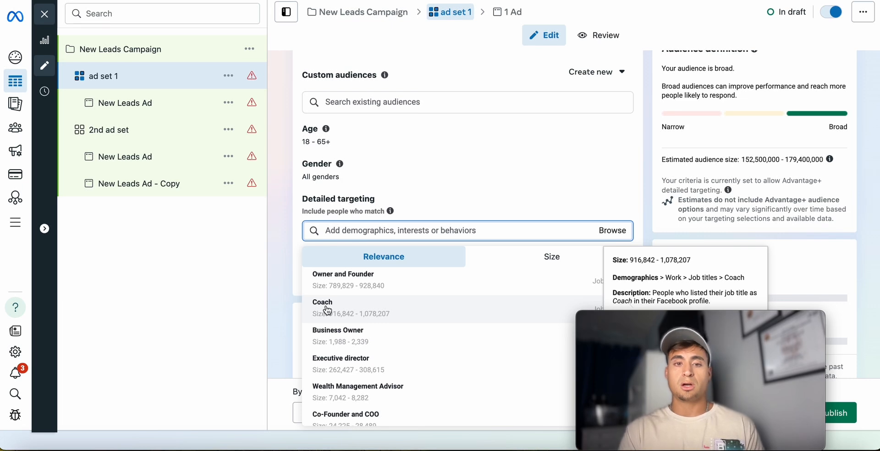
{"action": "scroll", "coordinate": [286, 262], "scroll_direction": "up", "scroll_amount": 3}
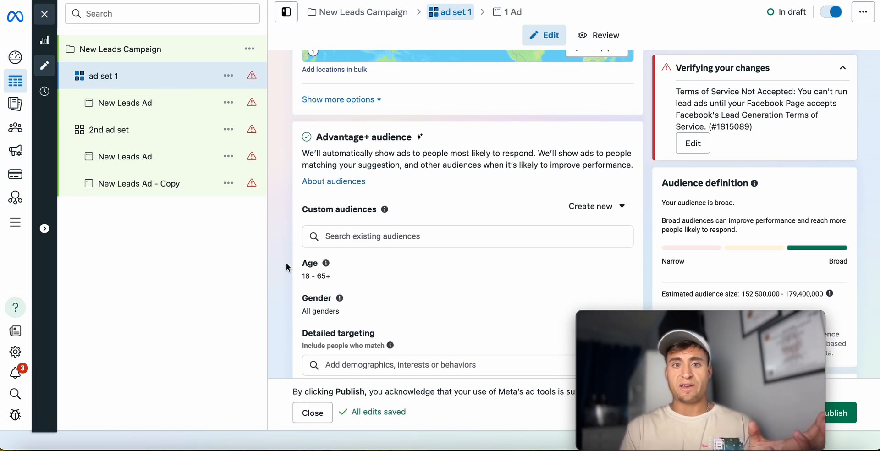
{"action": "scroll", "coordinate": [288, 267], "scroll_direction": "down", "scroll_amount": 1}
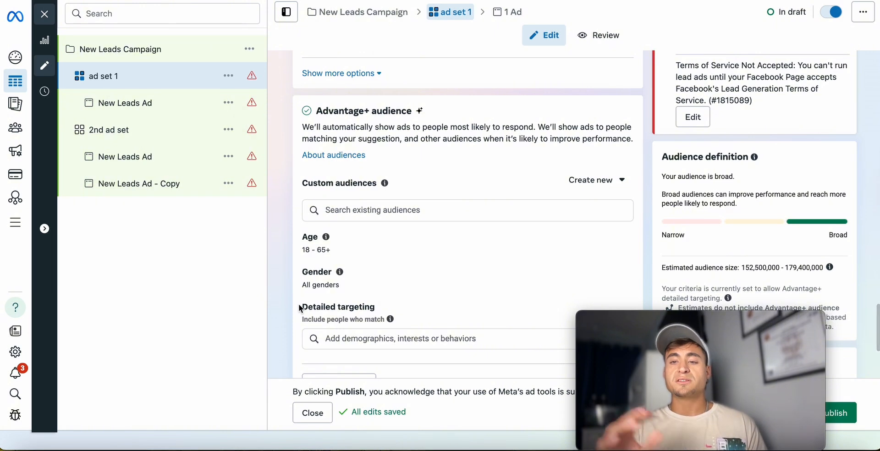
{"action": "left_click", "coordinate": [350, 345]}
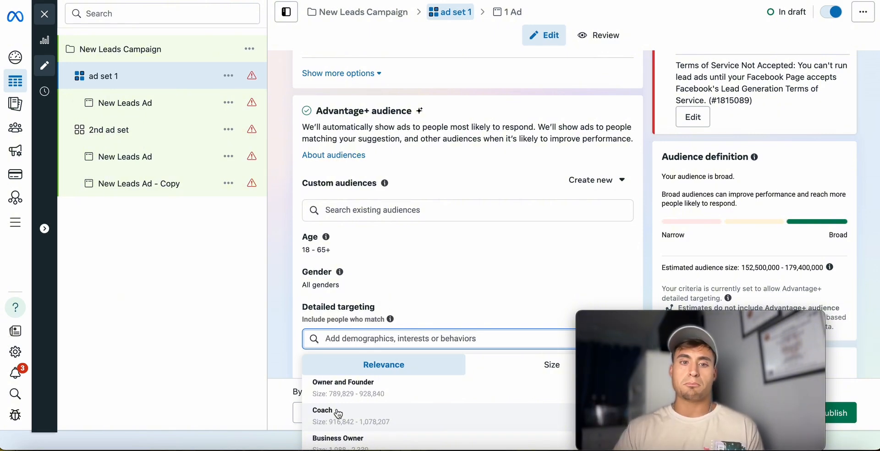
{"action": "left_click", "coordinate": [286, 311]}
Open ad set 1's placements for editing and switch them to Manual placements.
{"action": "scroll", "coordinate": [361, 356], "scroll_direction": "down", "scroll_amount": 3}
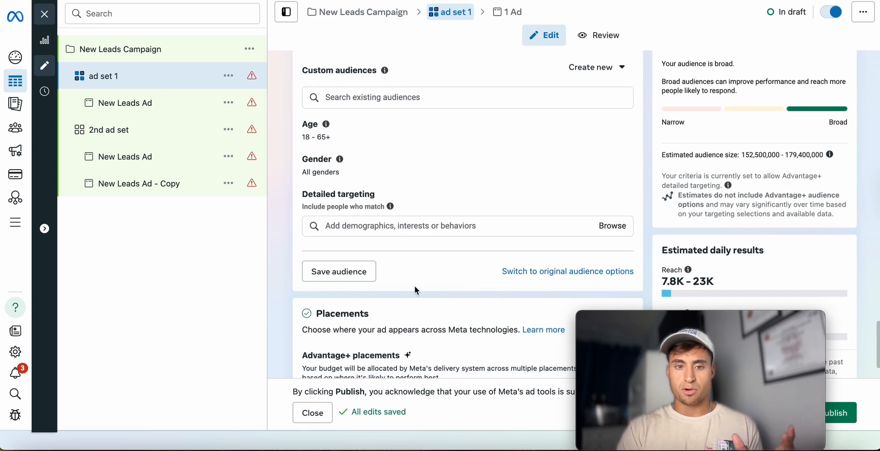
{"action": "scroll", "coordinate": [414, 285], "scroll_direction": "down", "scroll_amount": 2}
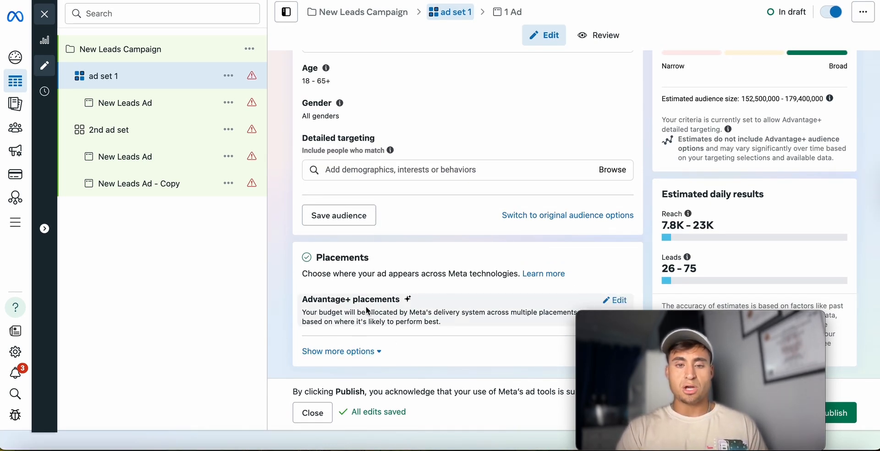
{"action": "left_click", "coordinate": [621, 301]}
{"action": "scroll", "coordinate": [478, 268], "scroll_direction": "down", "scroll_amount": 2}
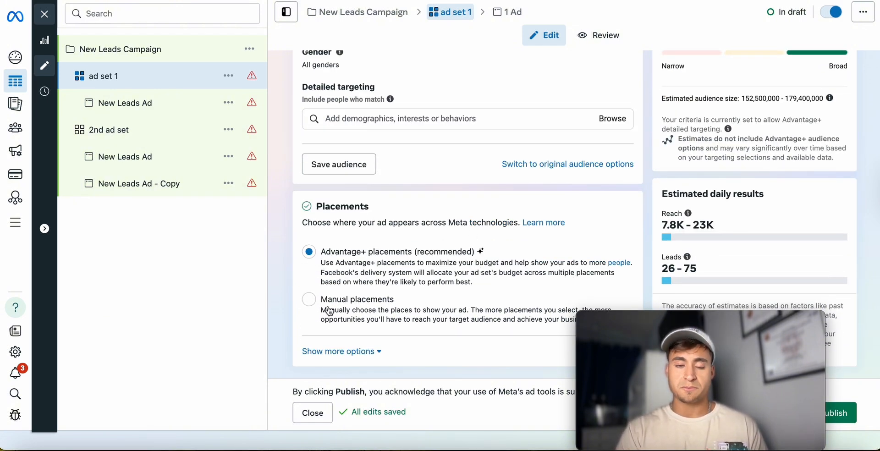
{"action": "left_click", "coordinate": [309, 299]}
{"action": "scroll", "coordinate": [514, 244], "scroll_direction": "down", "scroll_amount": 4}
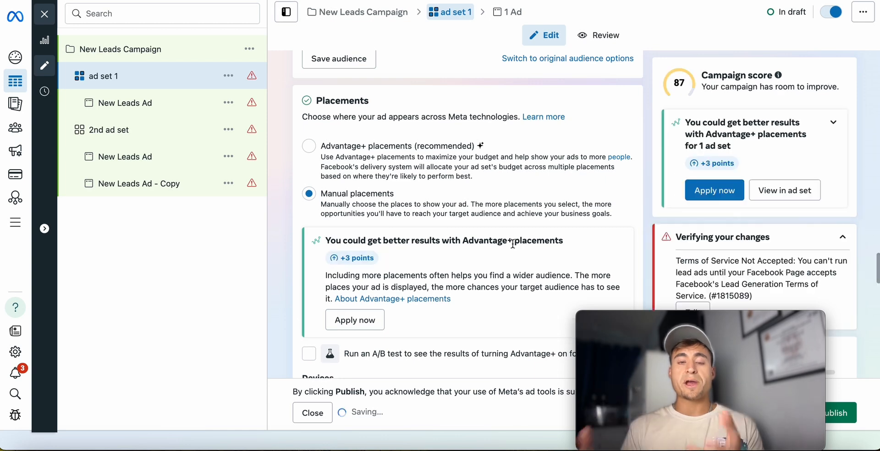
Review ad set 1's manual placement options, including platforms, feeds, reels, search results, and apps and sites.
{"action": "scroll", "coordinate": [513, 245], "scroll_direction": "down", "scroll_amount": 5}
{"action": "scroll", "coordinate": [512, 247], "scroll_direction": "down", "scroll_amount": 1}
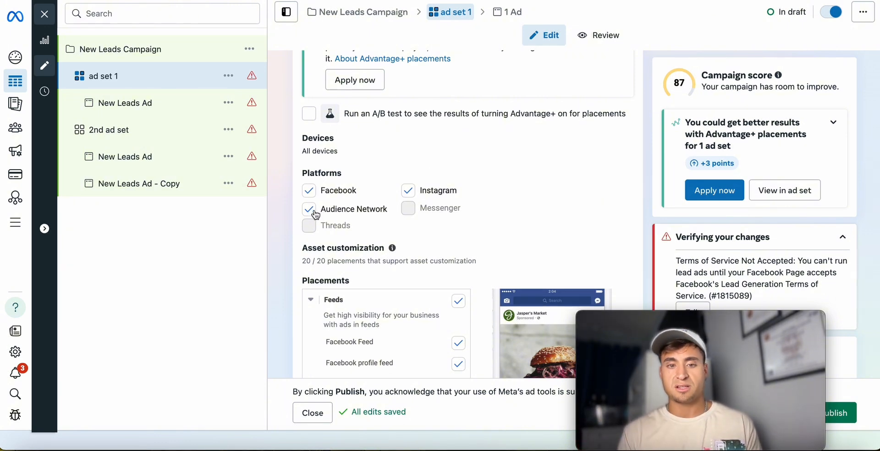
{"action": "scroll", "coordinate": [460, 187], "scroll_direction": "down", "scroll_amount": 3}
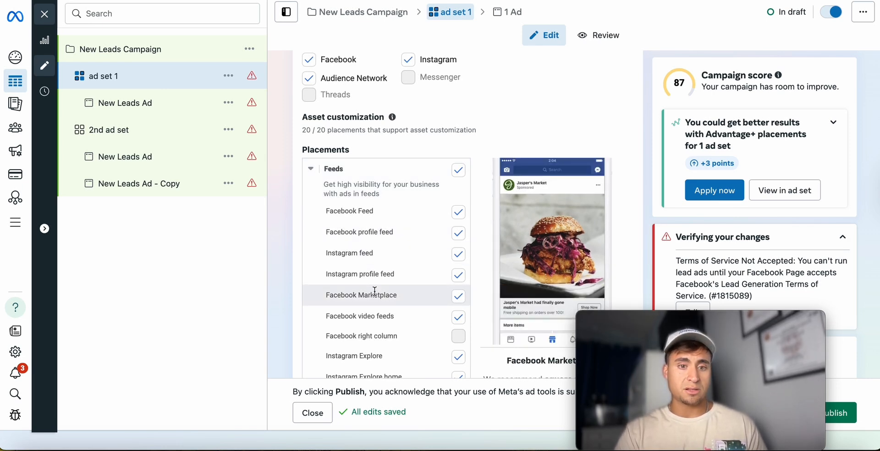
{"action": "scroll", "coordinate": [376, 294], "scroll_direction": "down", "scroll_amount": 2}
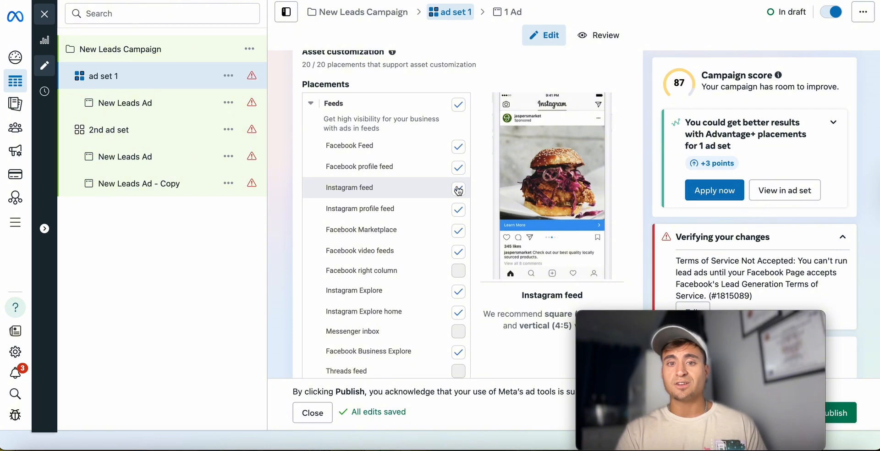
{"action": "scroll", "coordinate": [459, 194], "scroll_direction": "up", "scroll_amount": 2}
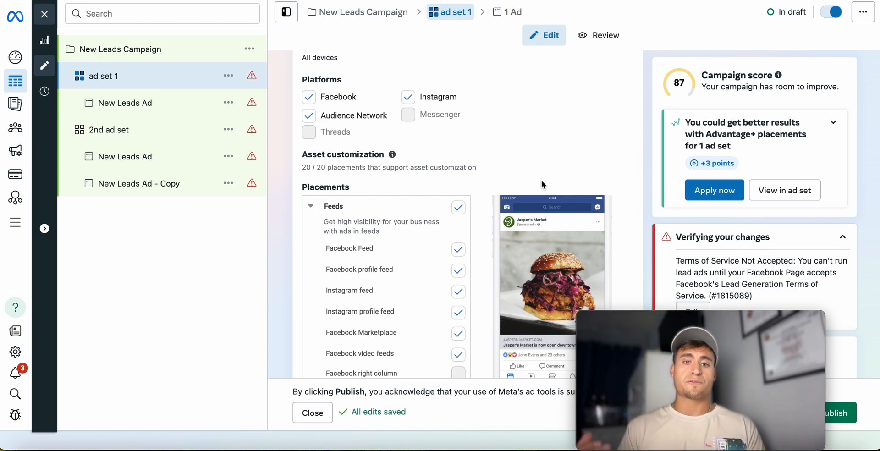
{"action": "scroll", "coordinate": [542, 181], "scroll_direction": "down", "scroll_amount": 10}
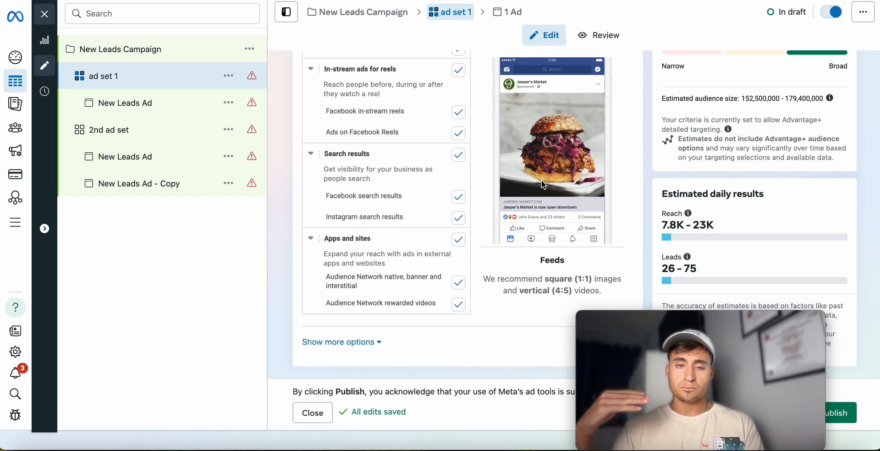
{"action": "scroll", "coordinate": [543, 185], "scroll_direction": "up", "scroll_amount": 12}
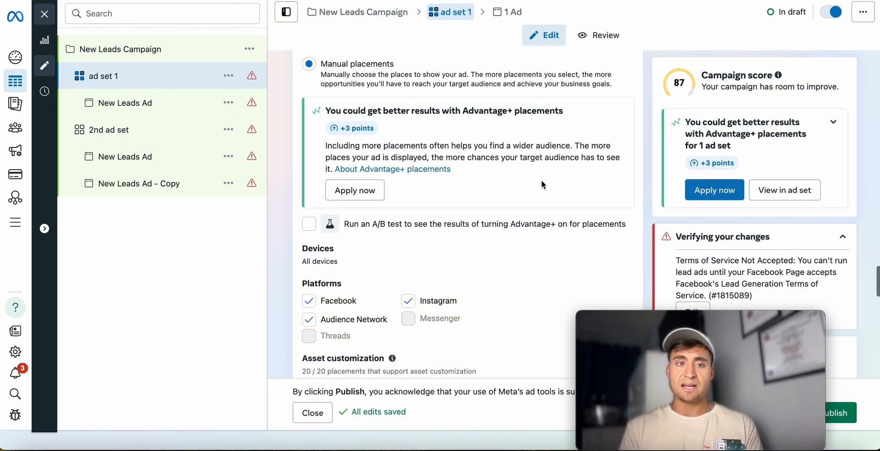
{"action": "scroll", "coordinate": [543, 183], "scroll_direction": "up", "scroll_amount": 10}
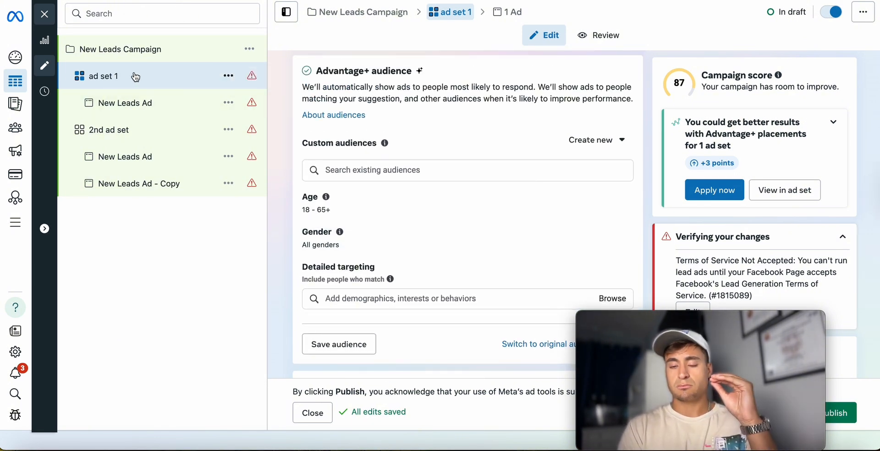
Open New Leads Ad - Copy in the 2nd ad set and review its identity, ad setup format and instant form destination.
{"action": "left_click", "coordinate": [147, 195]}
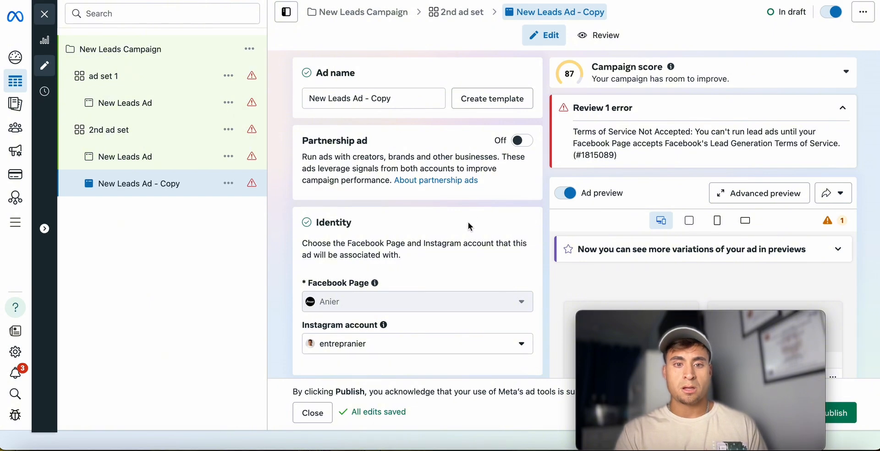
{"action": "scroll", "coordinate": [467, 224], "scroll_direction": "down", "scroll_amount": 2}
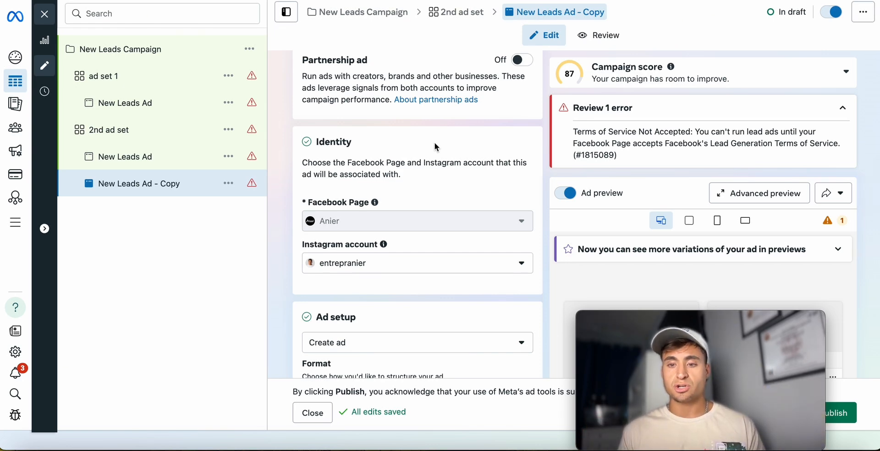
{"action": "mouse_move", "coordinate": [392, 221]}
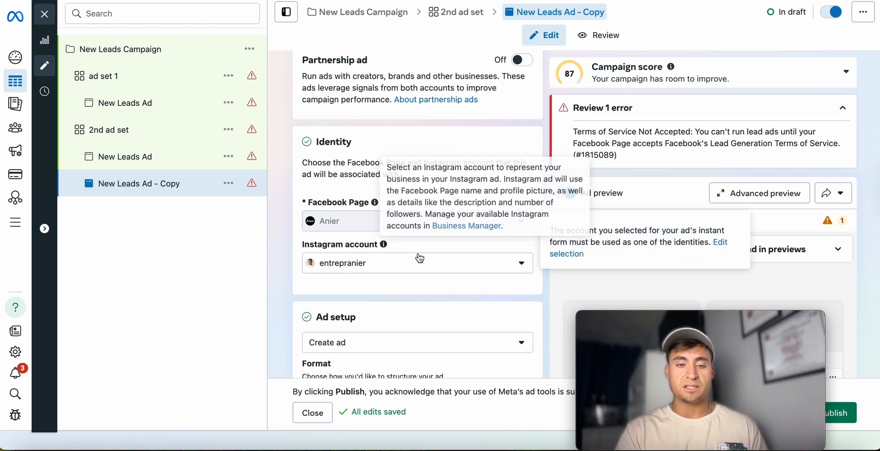
{"action": "scroll", "coordinate": [385, 243], "scroll_direction": "down", "scroll_amount": 5}
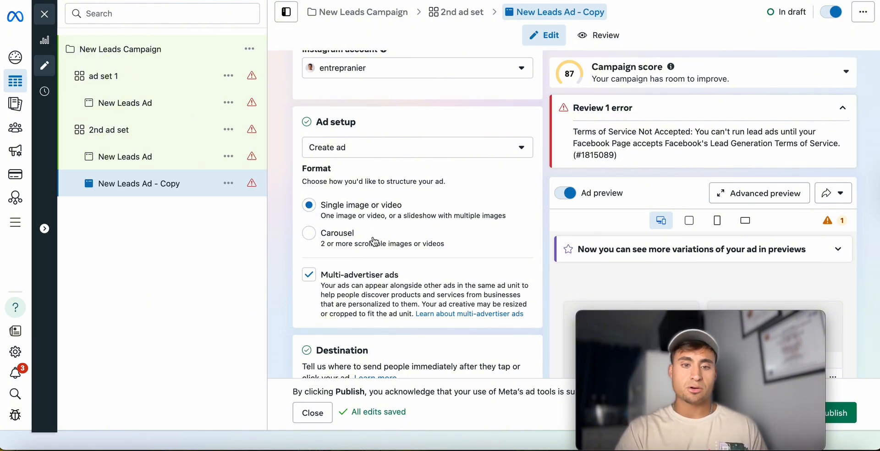
{"action": "scroll", "coordinate": [375, 236], "scroll_direction": "down", "scroll_amount": 5}
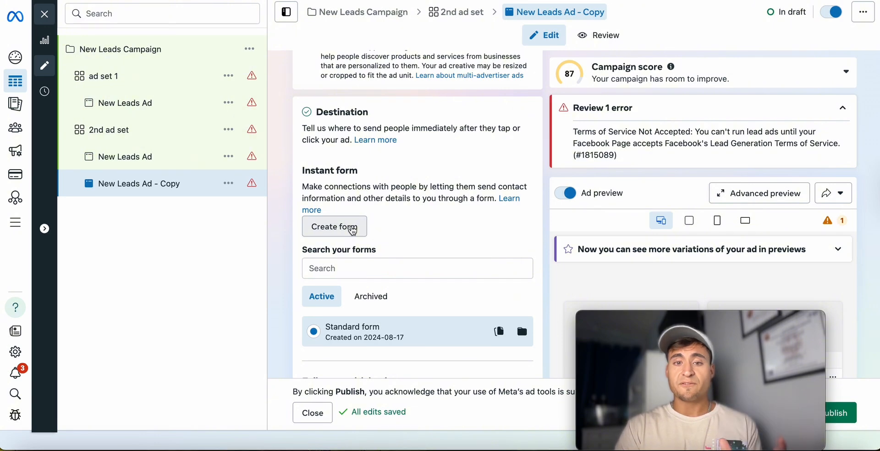
Start a new instant form, look through its form type and ending settings, and close it without creating the form.
{"action": "left_click", "coordinate": [353, 231]}
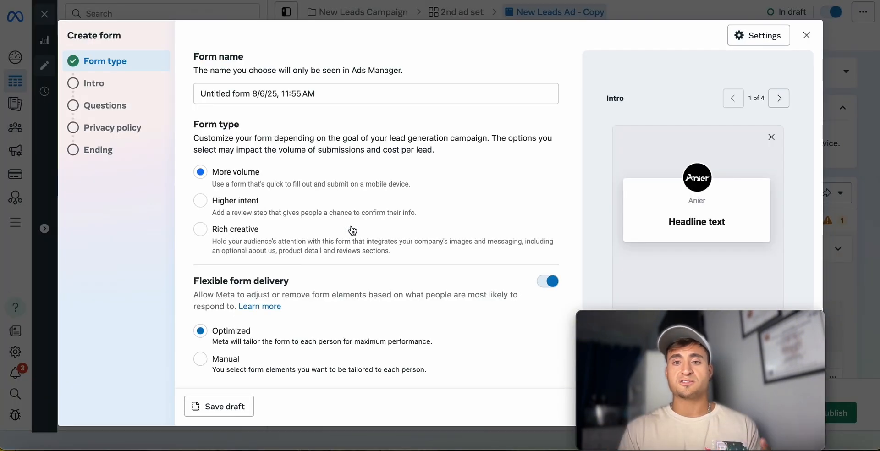
{"action": "scroll", "coordinate": [728, 174], "scroll_direction": "down", "scroll_amount": 2}
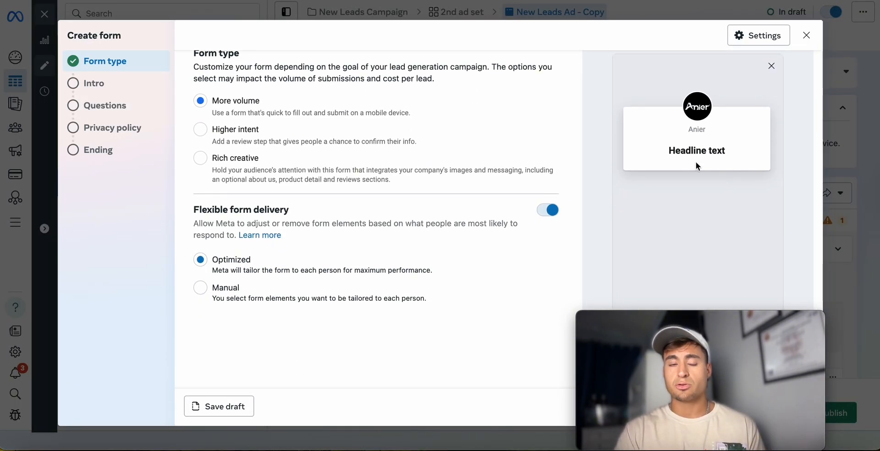
{"action": "left_click", "coordinate": [114, 111]}
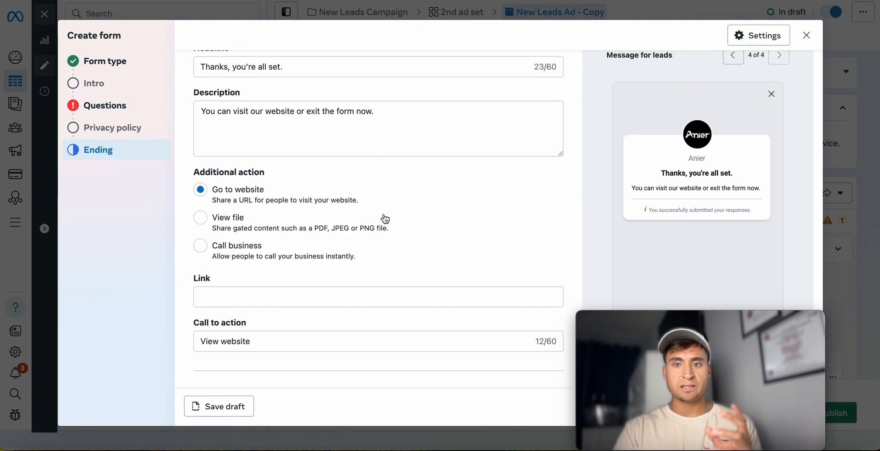
{"action": "scroll", "coordinate": [385, 219], "scroll_direction": "up", "scroll_amount": 1}
{"action": "scroll", "coordinate": [384, 217], "scroll_direction": "down", "scroll_amount": 1}
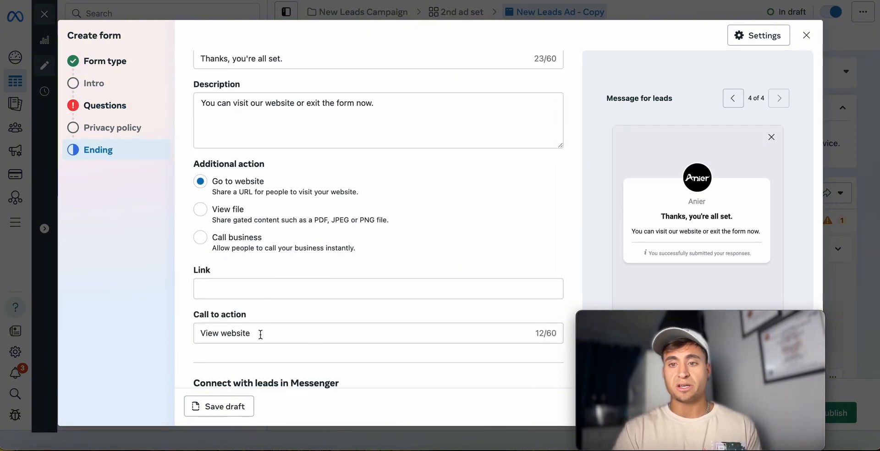
{"action": "left_click", "coordinate": [809, 36]}
{"action": "left_click", "coordinate": [562, 196]}
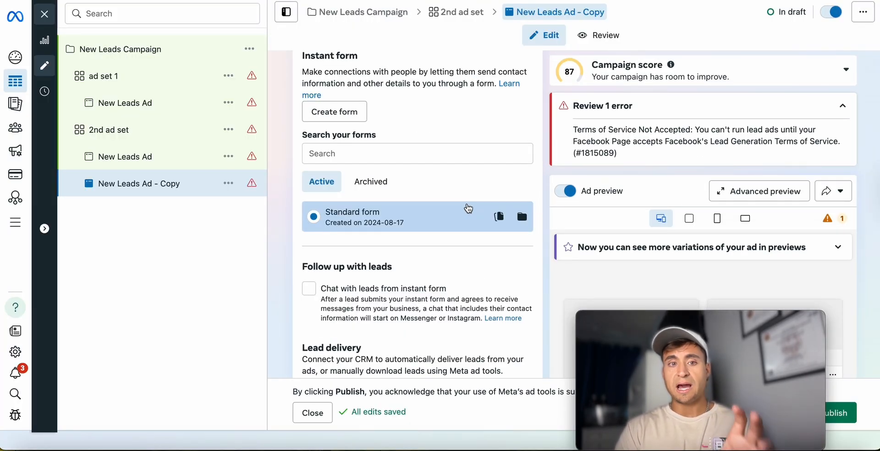
Review the copied ad's lead delivery, ad creative, creative testing and tracking sections, and return to its identity and ad setup.
{"action": "scroll", "coordinate": [468, 209], "scroll_direction": "down", "scroll_amount": 1}
{"action": "scroll", "coordinate": [468, 206], "scroll_direction": "down", "scroll_amount": 5}
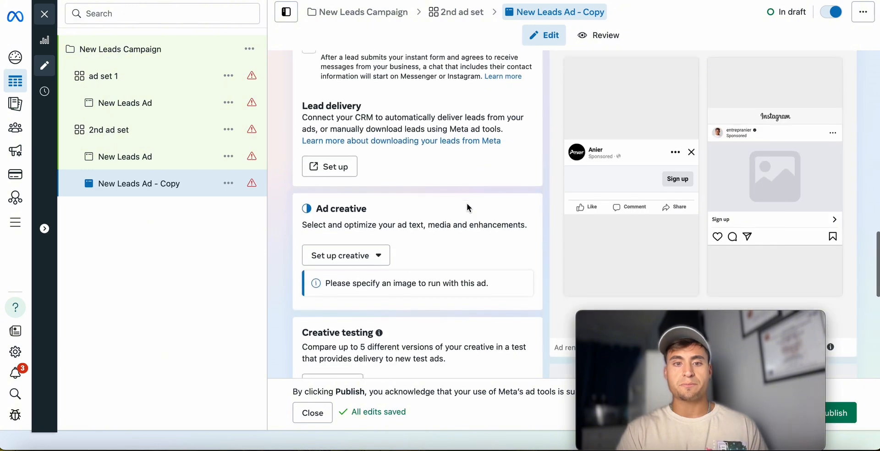
{"action": "scroll", "coordinate": [488, 137], "scroll_direction": "down", "scroll_amount": 5}
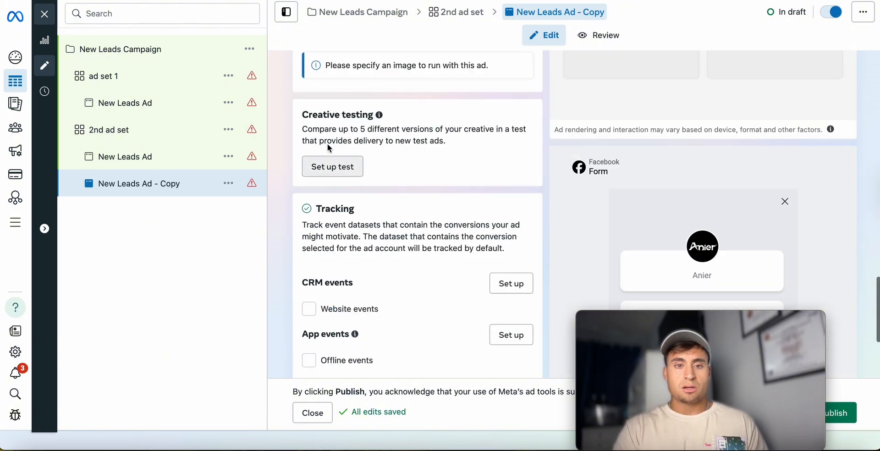
{"action": "scroll", "coordinate": [423, 182], "scroll_direction": "down", "scroll_amount": 4}
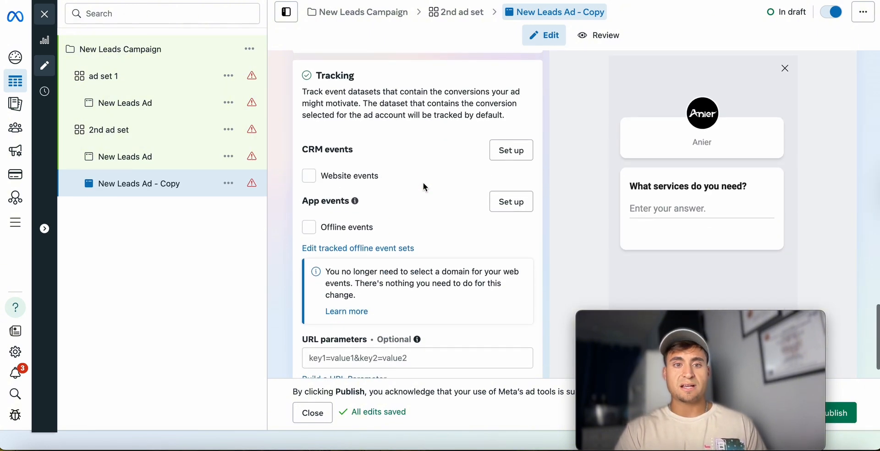
{"action": "scroll", "coordinate": [508, 94], "scroll_direction": "up", "scroll_amount": 15}
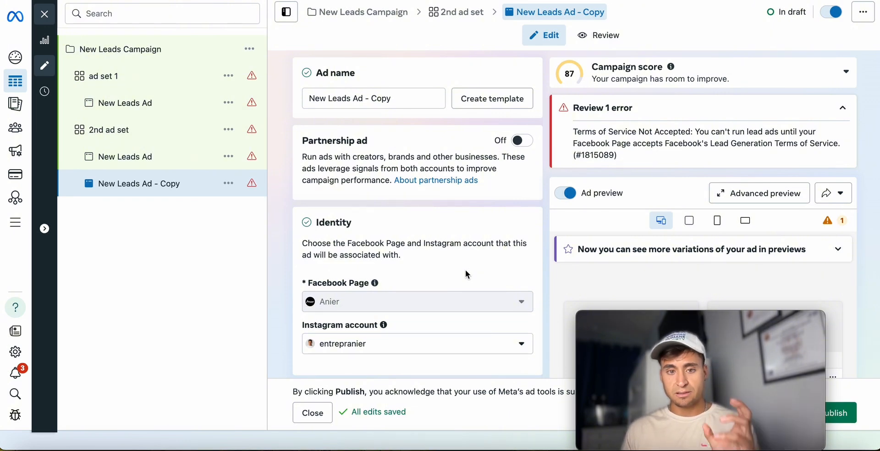
{"action": "scroll", "coordinate": [465, 270], "scroll_direction": "down", "scroll_amount": 3}
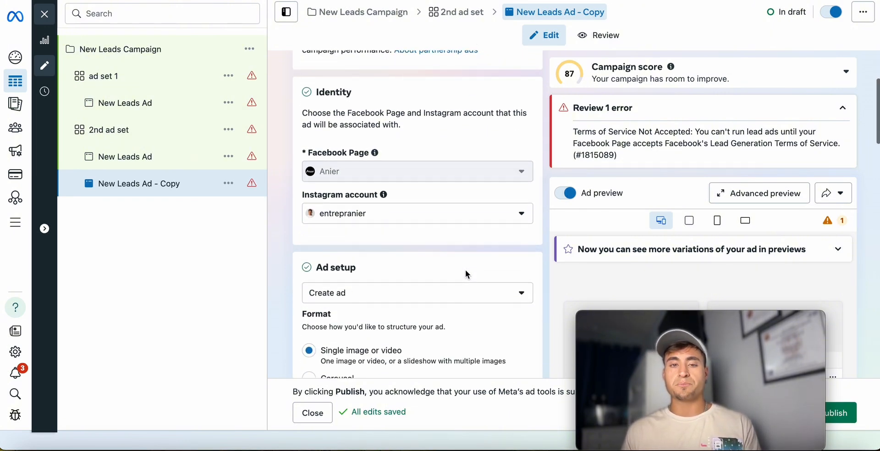